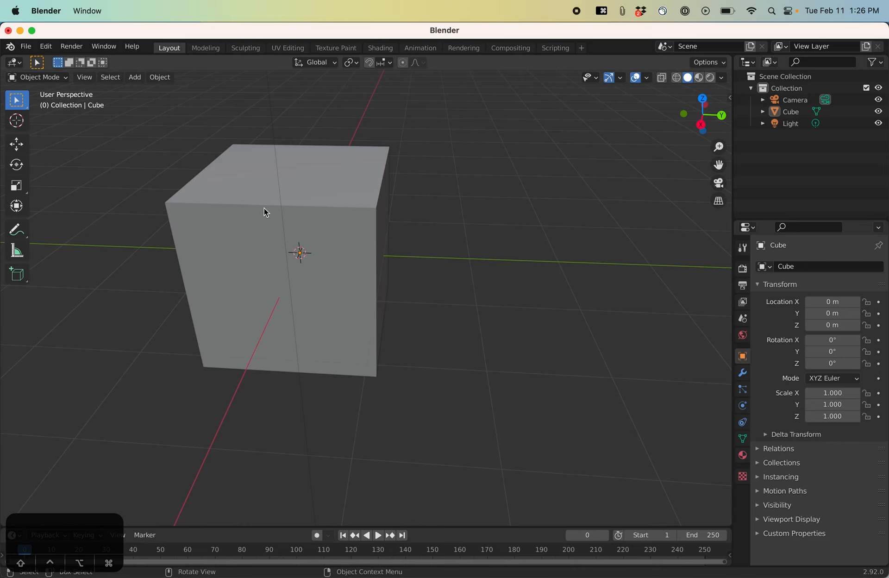
left_click(783, 100)
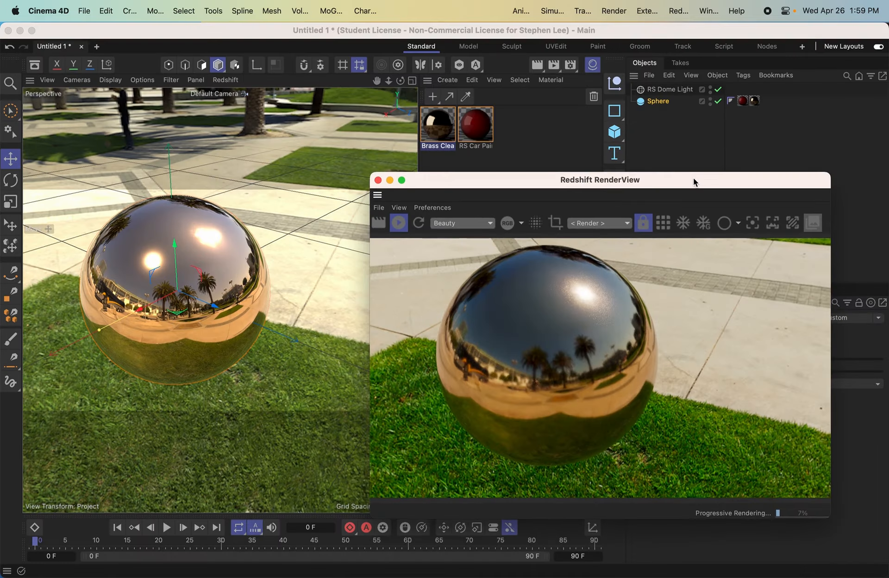
Step: In Cinema 4D, move the Redshift RenderView window aside and examine the reflective brass sphere from another angle
left_click_drag(693, 178, 811, 141)
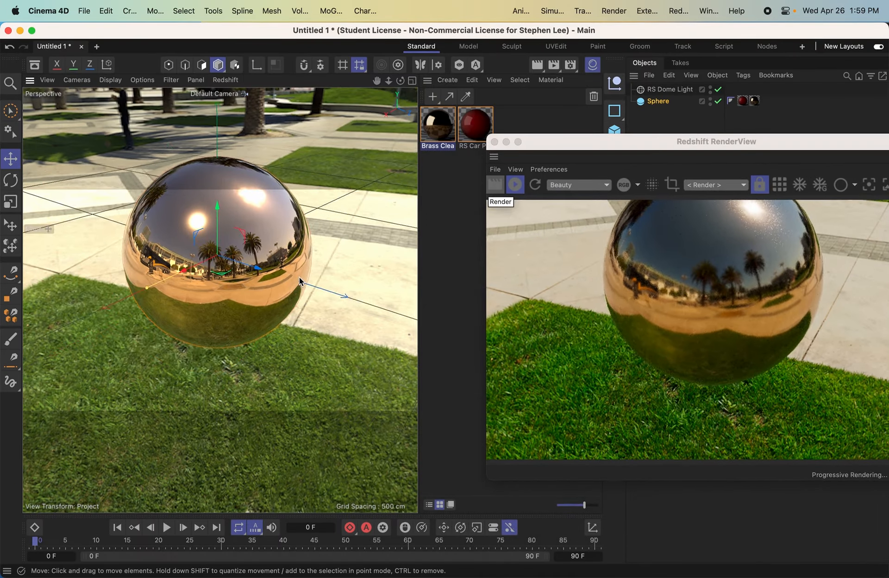
left_click_drag(300, 281, 274, 308, "alt")
left_click_drag(604, 143, 571, 175)
left_click(680, 10)
mouse_move(695, 56)
left_click(829, 81)
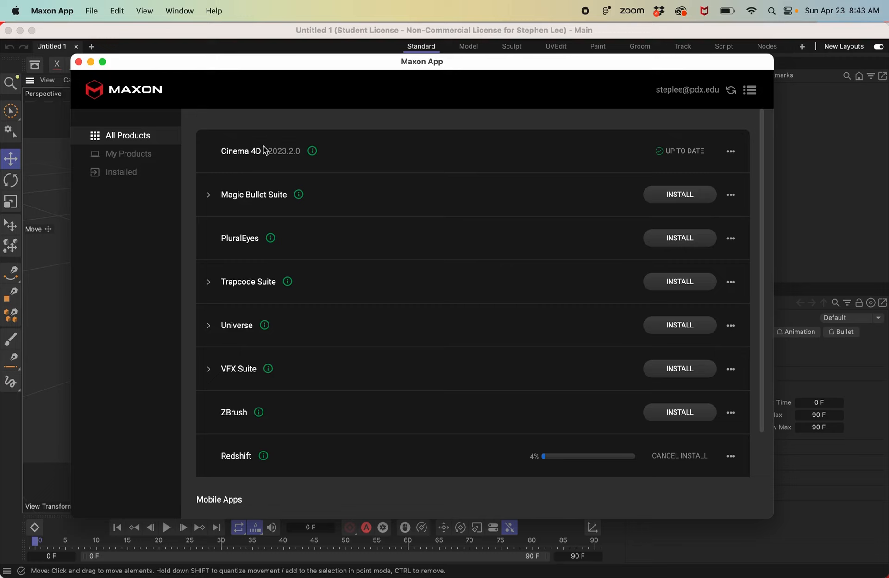
Step: Look through the product list in the Maxon App, including the Redshift entry and the mobile apps
scroll(679, 165, "down", 5)
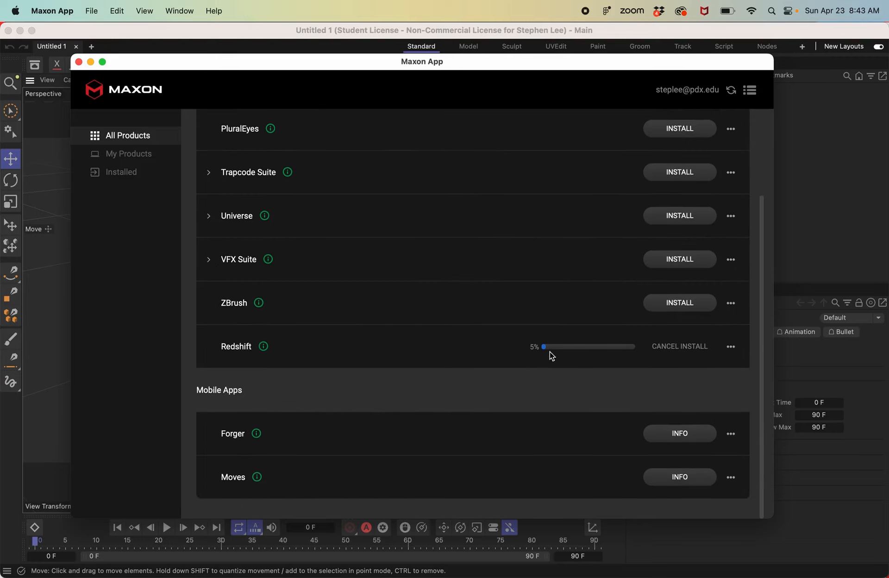
scroll(444, 357, "up", 3)
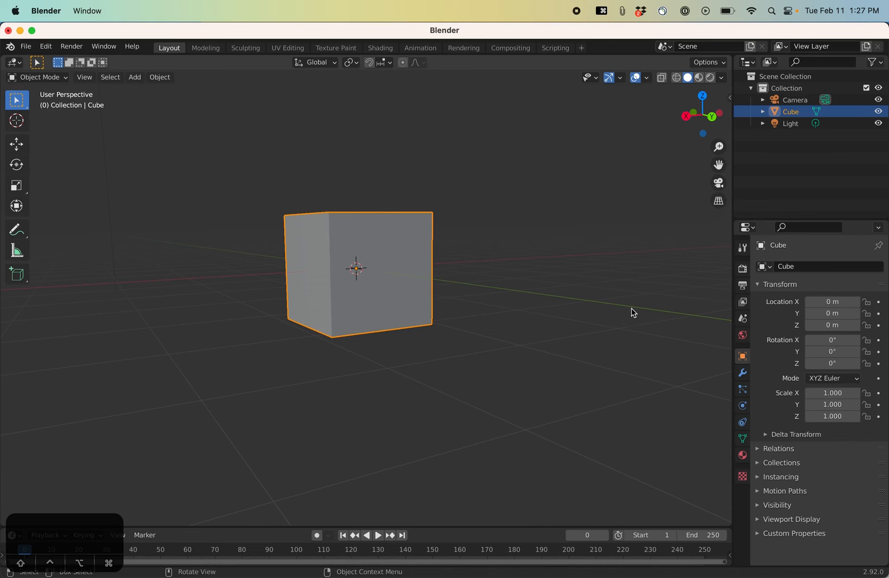
Step: In Blender, try to change the cube's Y location and undo the change
middle_click_drag(371, 269, 369, 330)
scroll(369, 330, "up", 5)
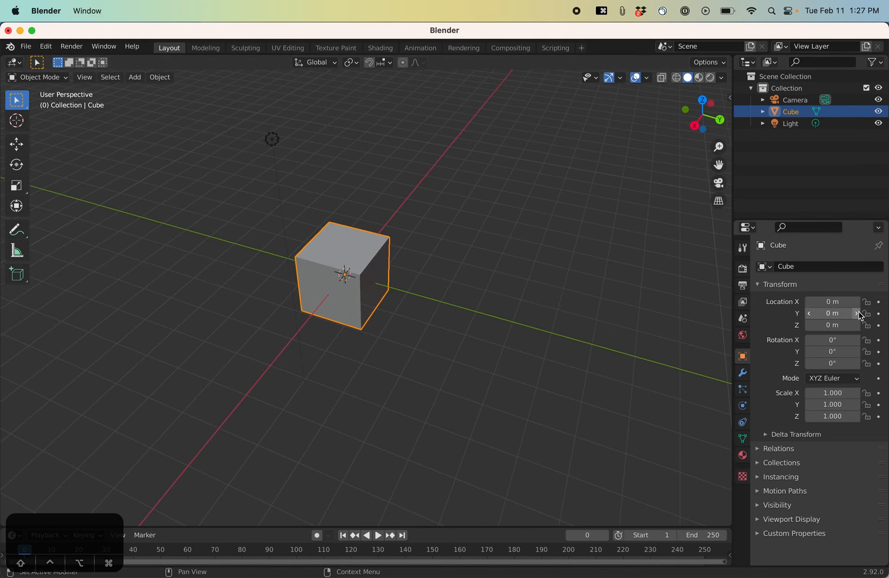
left_click_drag(857, 312, 797, 339)
key("super+z")
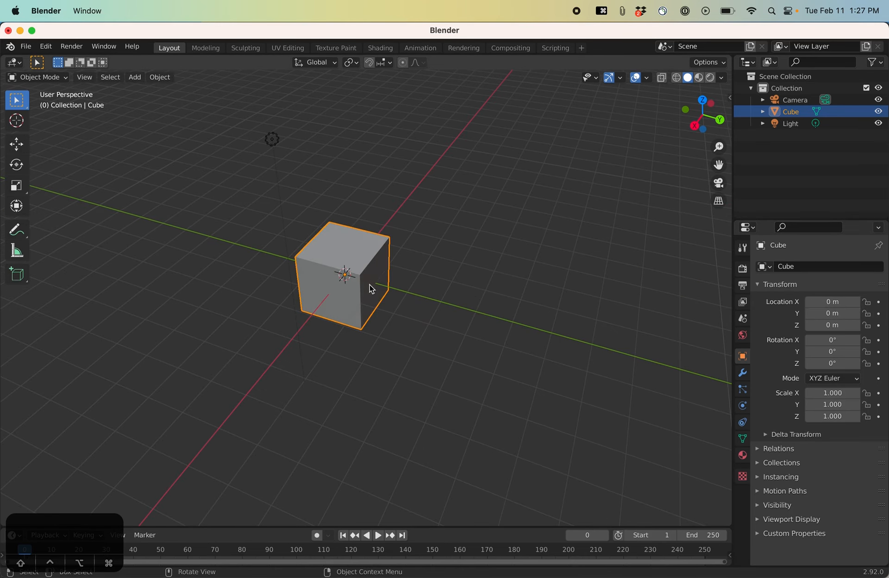
Step: Grab the cube and move it slightly off the origin, to about X 0.026 m, Y 0.002 m and Z -0.034 m
middle_click_drag(370, 285, 360, 276)
scroll(369, 284, "down", 1)
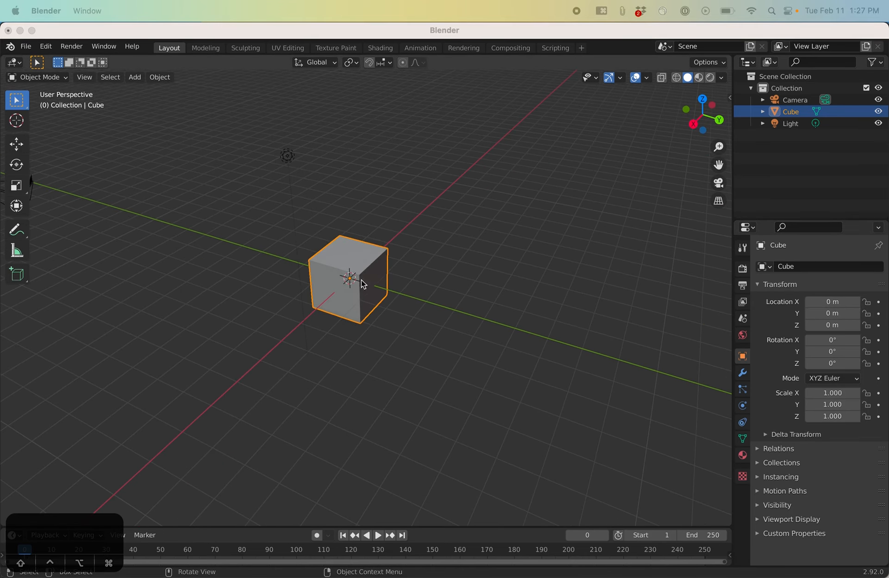
scroll(319, 292, "up", 4)
scroll(327, 273, "down", 1)
key("g")
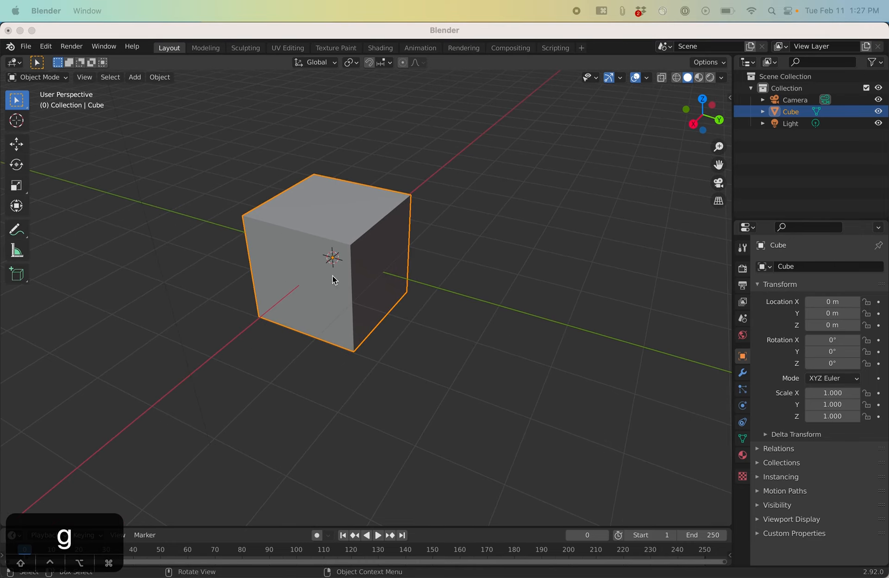
key("g")
key("g")
key("g")
key("g")
key("g")
left_click(409, 281)
left_click(538, 197)
left_click(315, 251)
key("g")
left_click(331, 249)
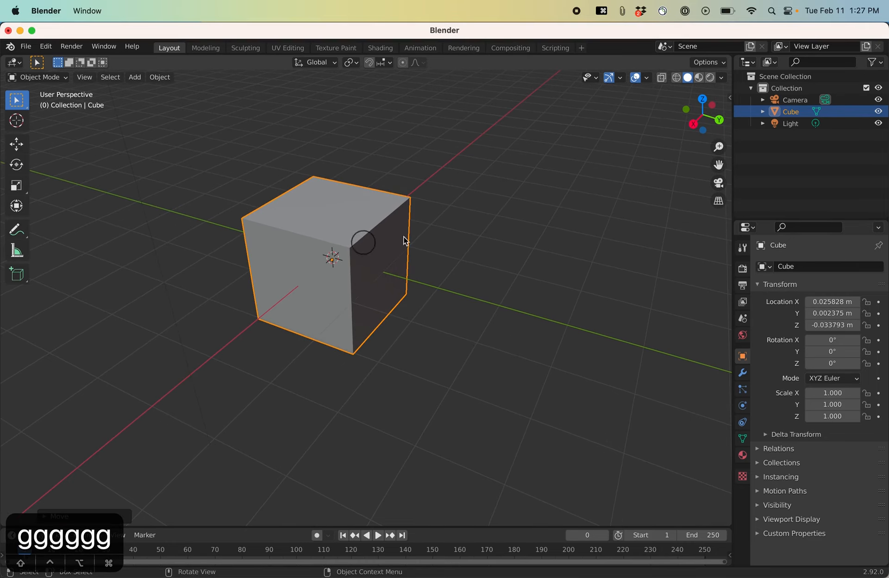
key("g")
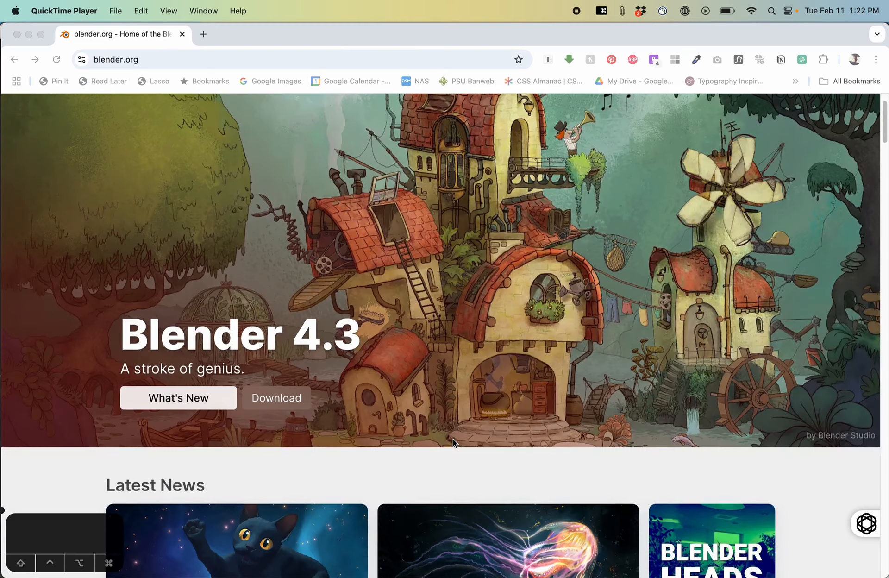
Step: Go to the Blender download from the home page of blender.org in the browser
scroll(452, 439, "down", 2)
scroll(453, 438, "up", 3)
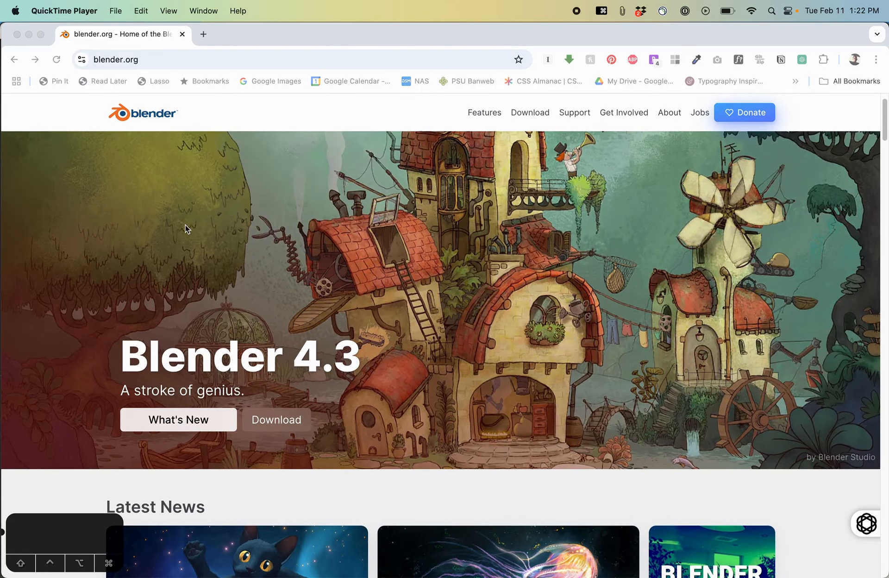
scroll(236, 304, "down", 5)
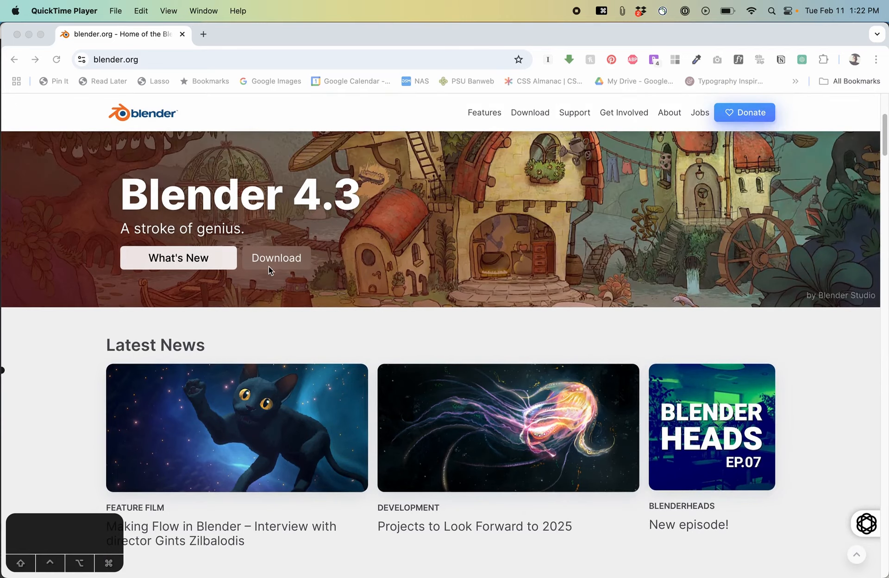
left_click(269, 267)
left_click(269, 266)
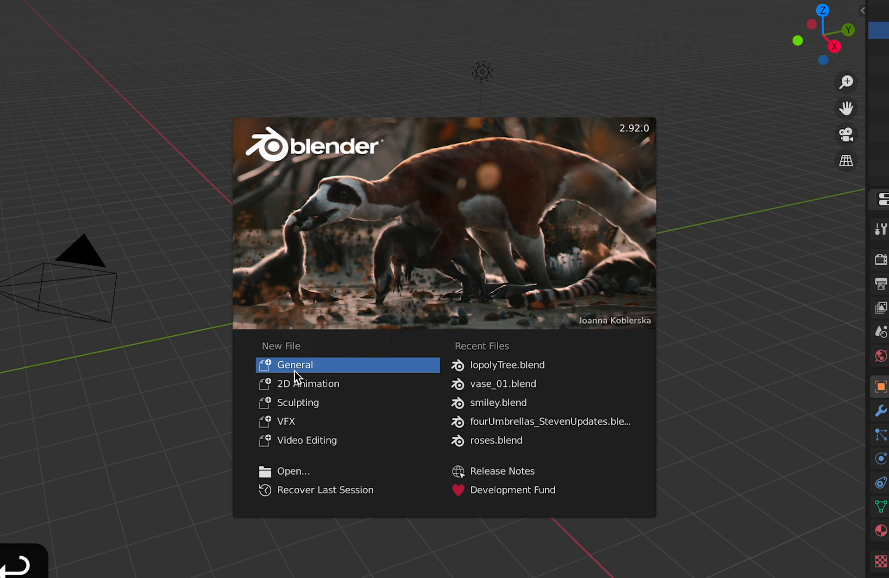
Step: Start a new General file in Blender and deselect the default cube
left_click(295, 371)
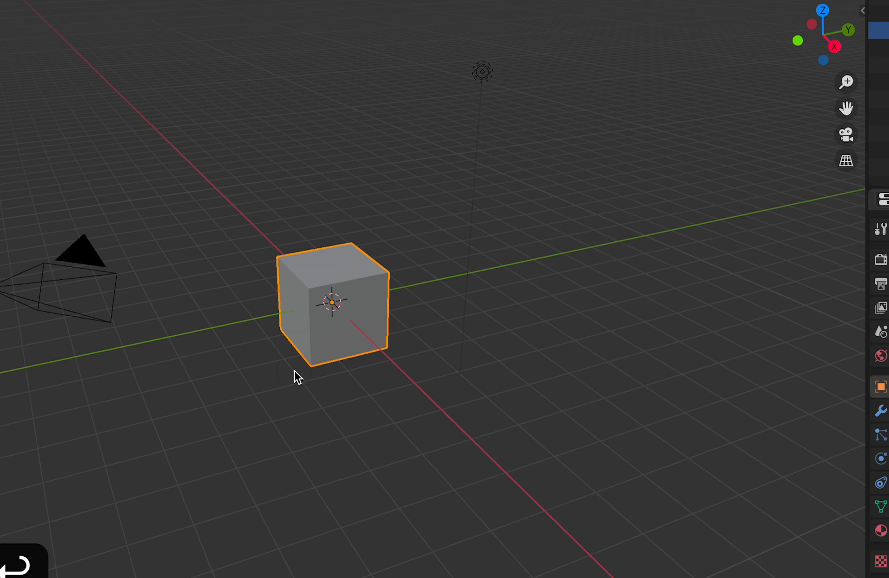
left_click(460, 450)
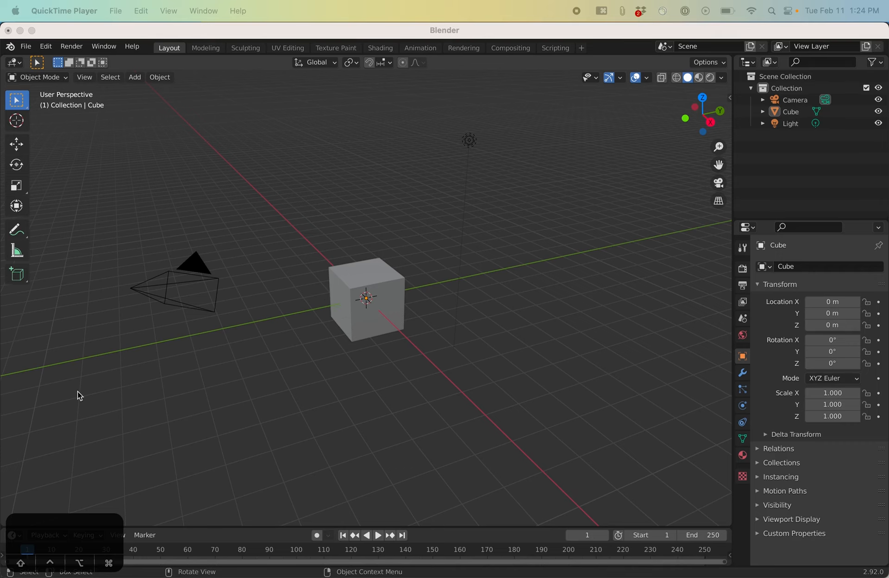
middle_click_drag(77, 391, 59, 419)
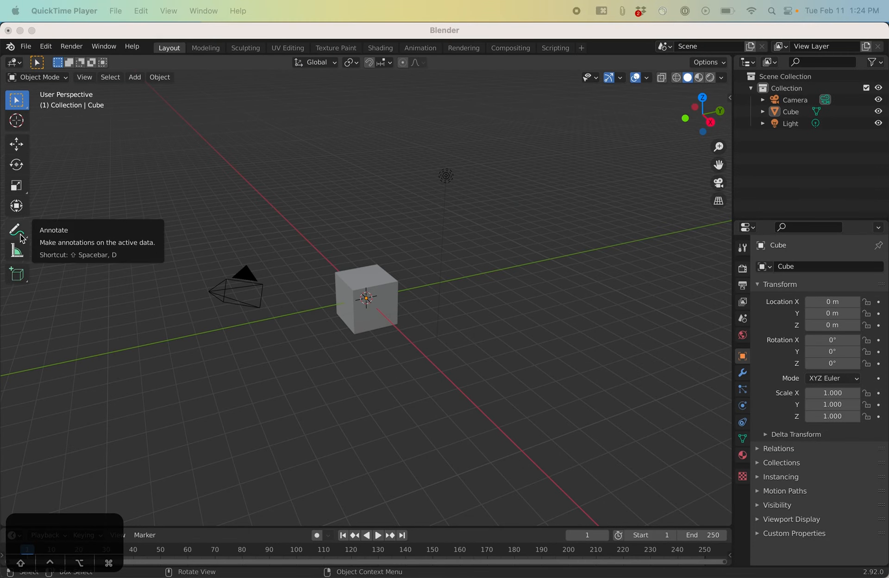
scroll(201, 359, "up", 2)
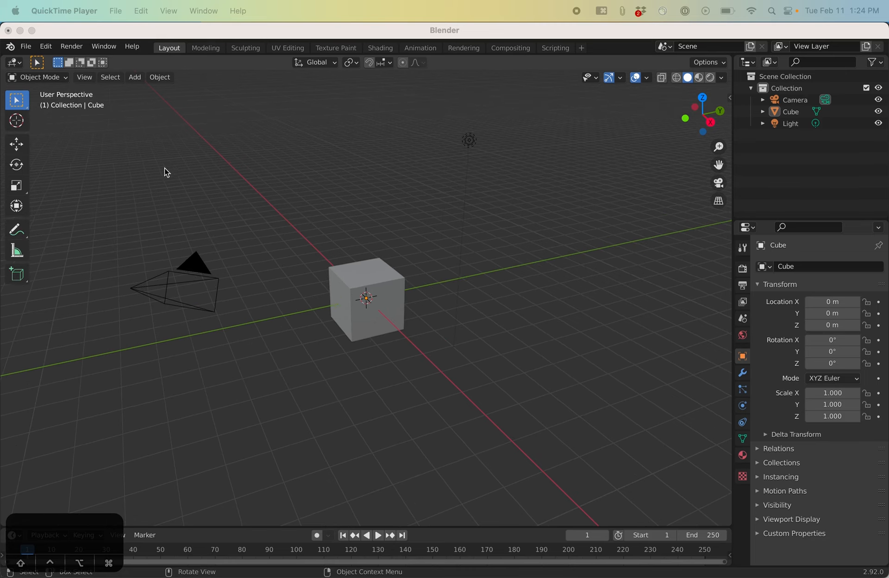
Step: Review Emulate 3 Button Mouse in the input preferences, toggling it off and on again, and close the preferences
left_click(26, 47)
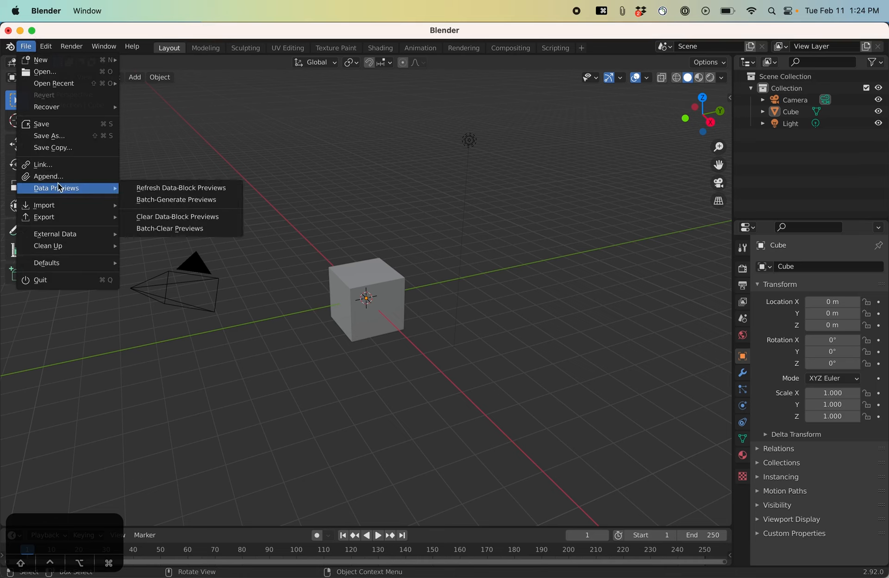
left_click(47, 49)
left_click(76, 217)
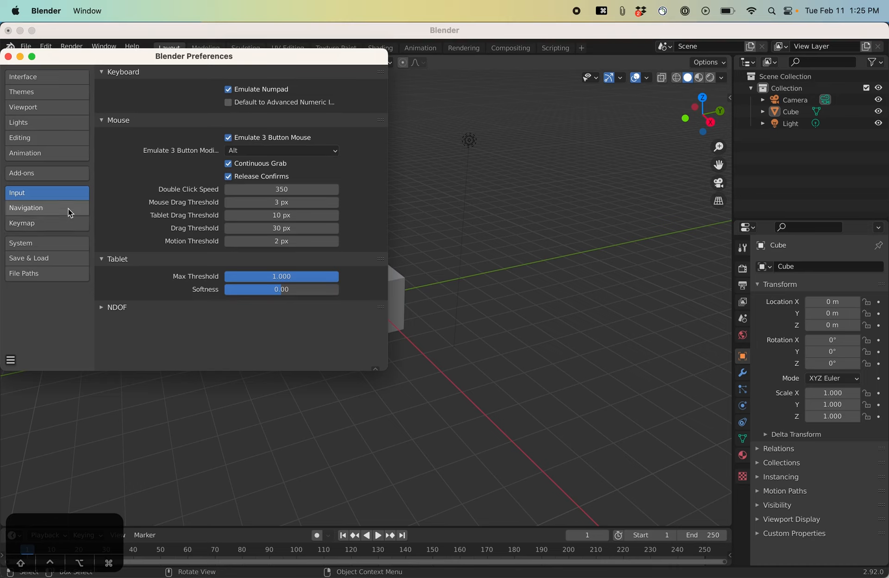
left_click(229, 139)
left_click(228, 139)
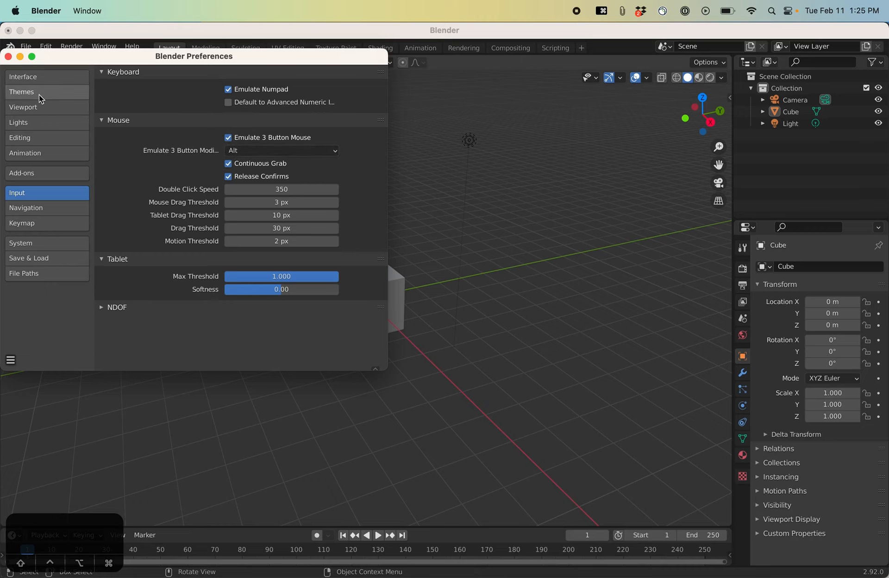
left_click(8, 56)
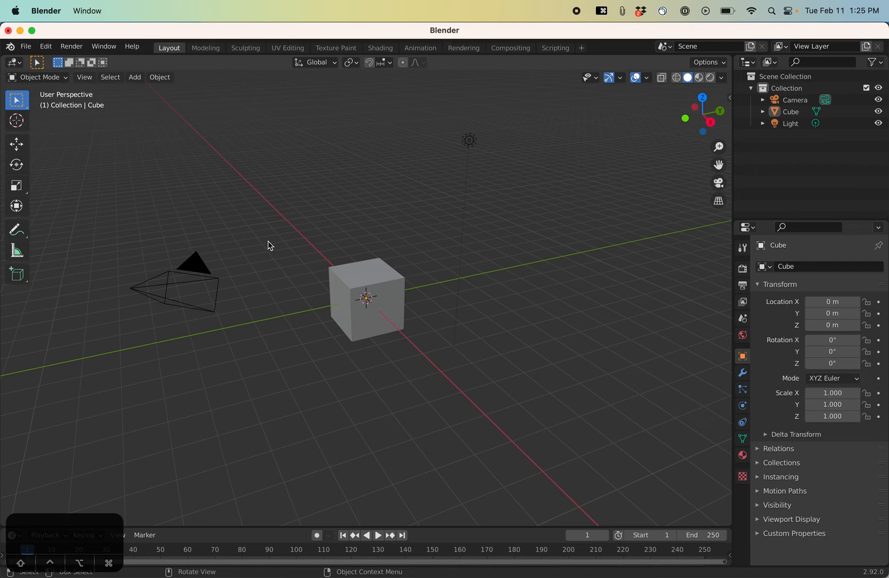
Step: Examine the default cube in the 3D viewport from different angles, both up close and from far away
left_click_drag(343, 287, 271, 332, "alt")
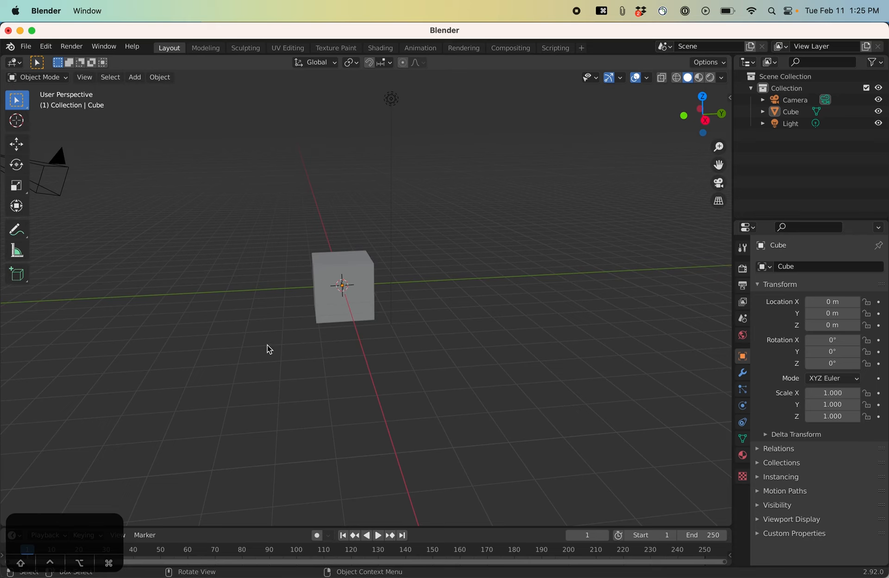
scroll(266, 344, "down", 7)
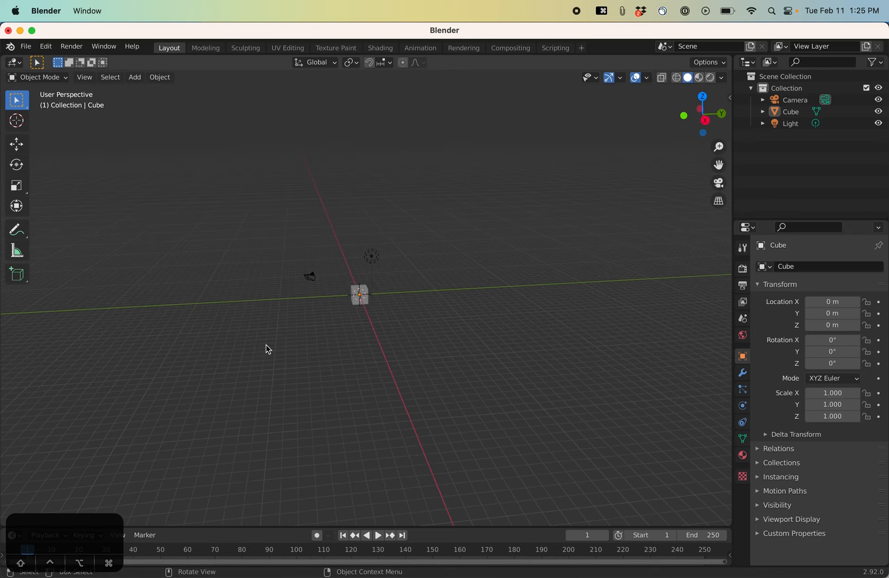
scroll(266, 344, "up", 7)
scroll(266, 344, "up", 4)
scroll(265, 345, "down", 7)
scroll(265, 344, "up", 8)
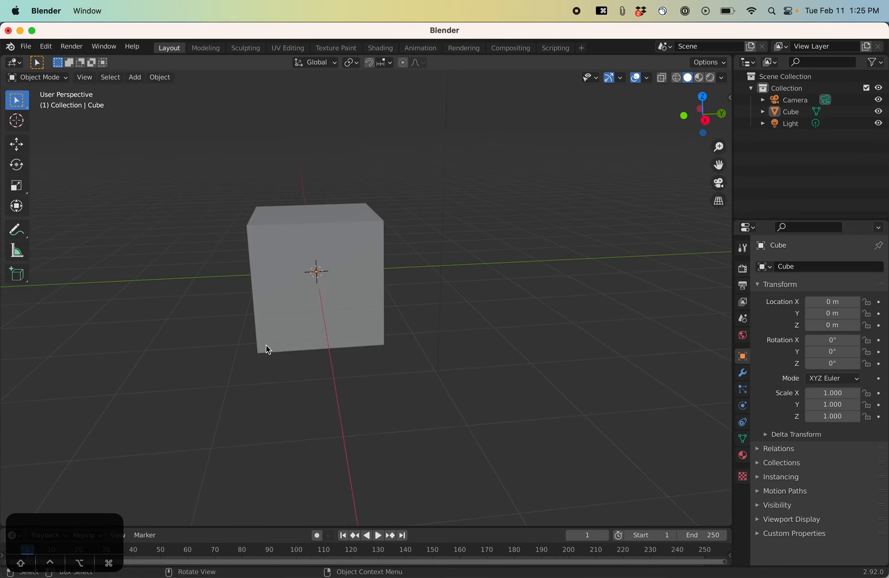
scroll(266, 348, "down", 3)
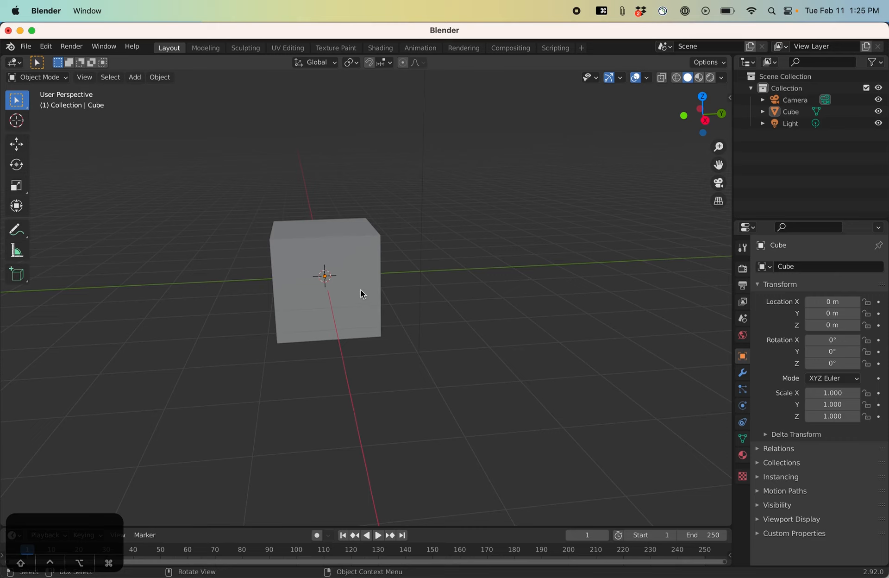
scroll(363, 294, "down", 1)
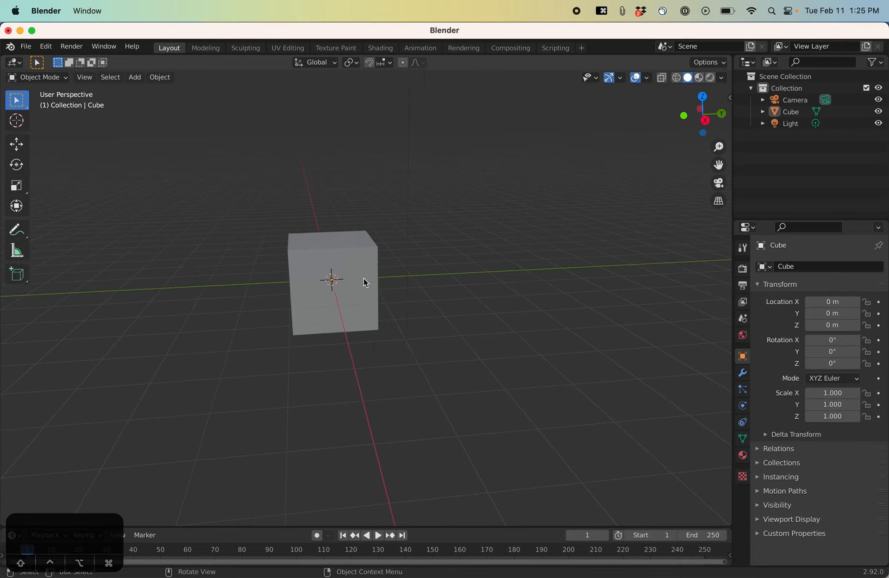
scroll(364, 279, "up", 1, "alt")
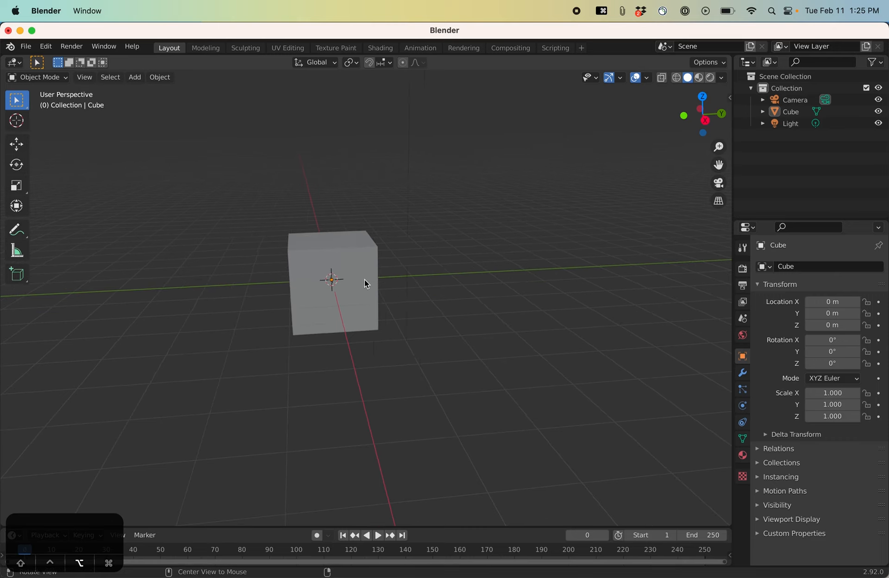
middle_click_drag(365, 279, 346, 304)
scroll(313, 275, "down", 4)
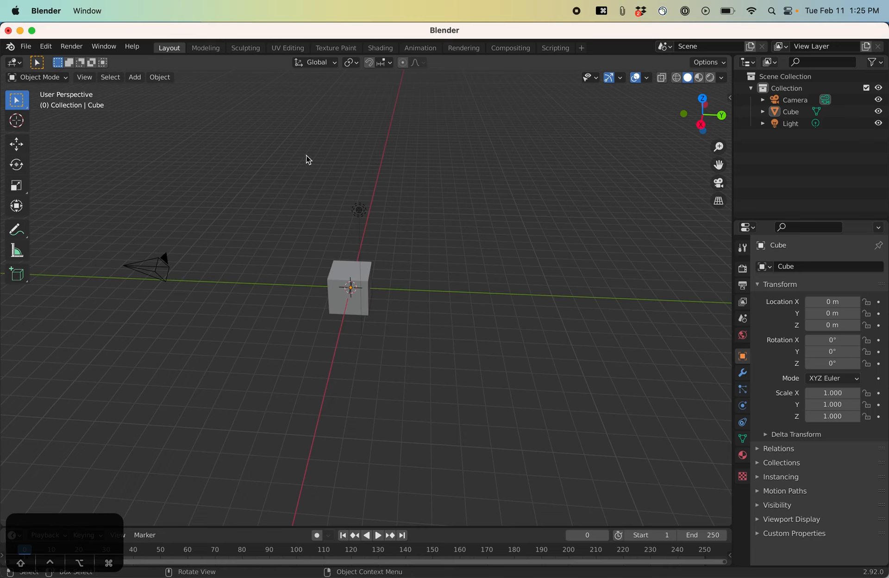
Step: Look through the Modeling, Sculpting, UV Editing, Texture Paint, Shading, Animation and Rendering workspaces, and return to the Layout workspace
left_click(167, 78)
left_click(206, 47)
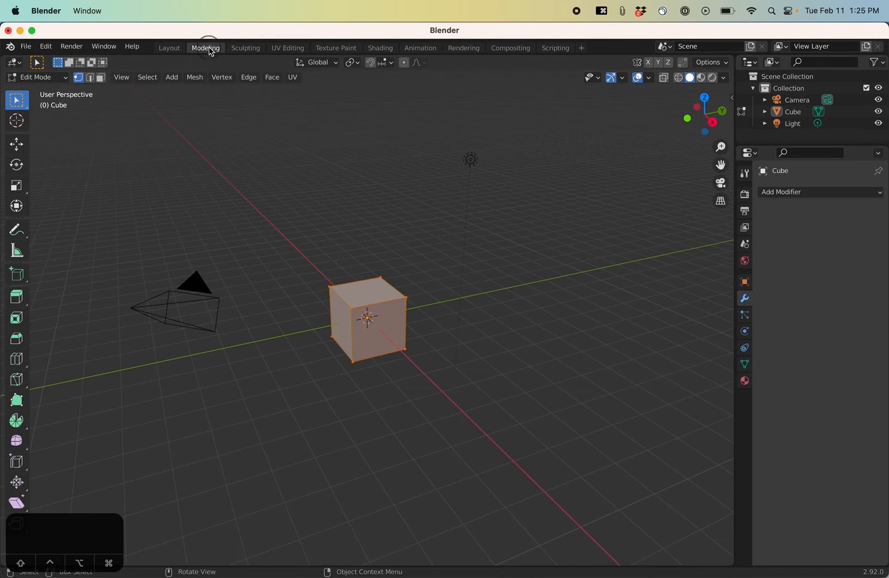
left_click(245, 48)
left_click(287, 48)
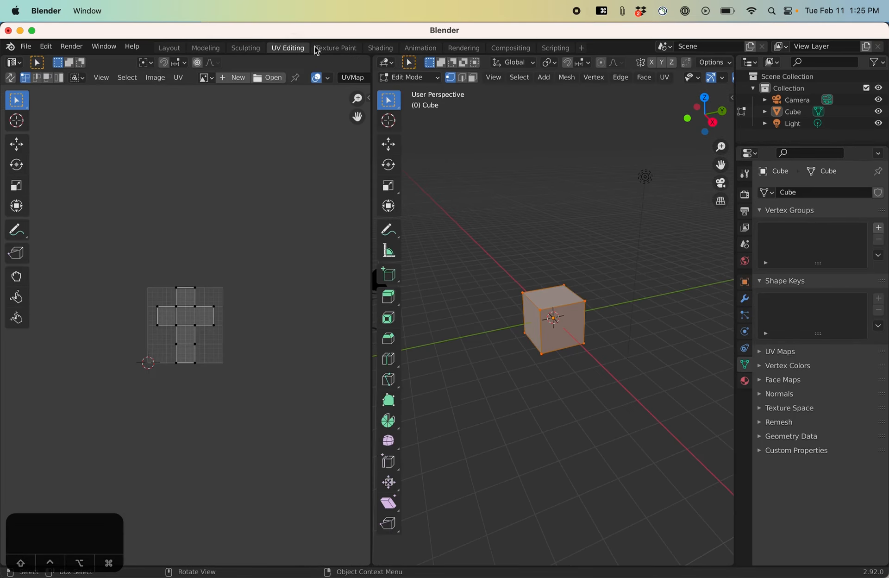
left_click(337, 48)
left_click(380, 48)
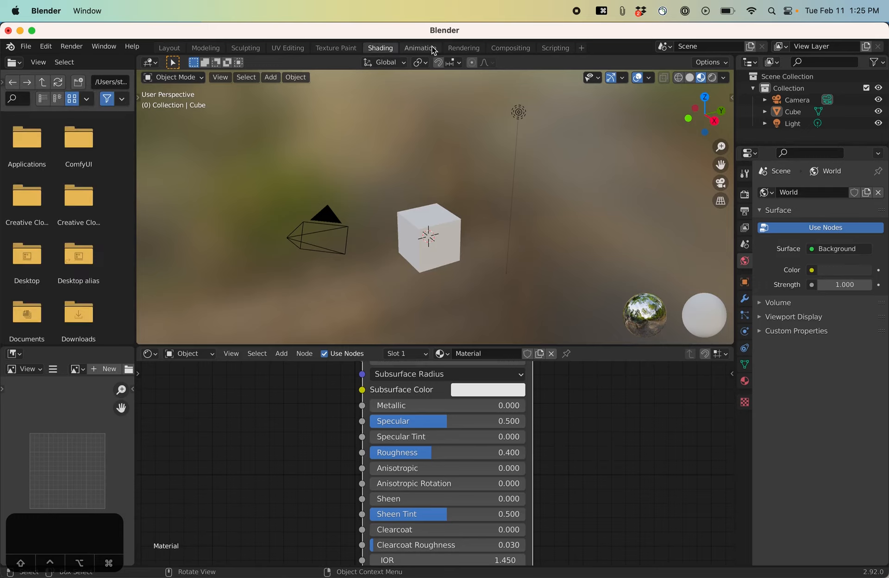
left_click(420, 48)
left_click(463, 48)
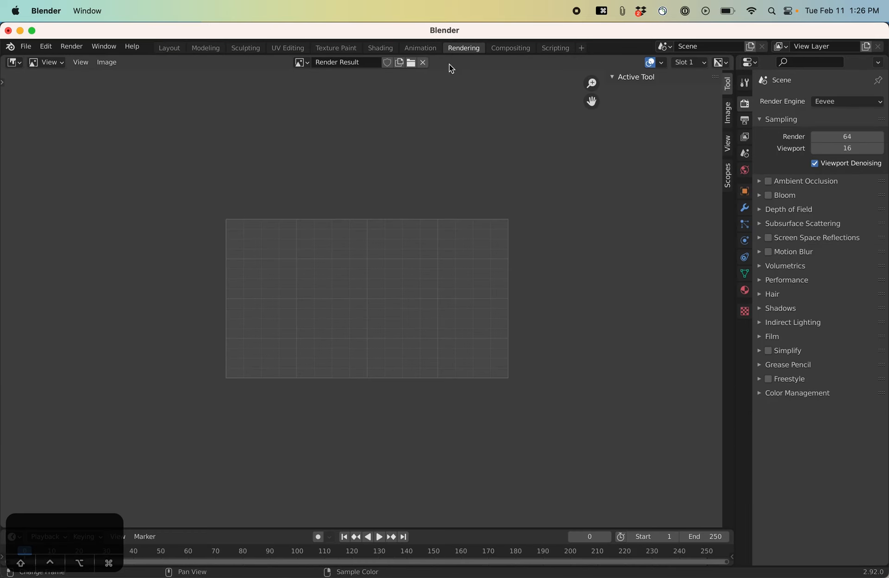
left_click(170, 48)
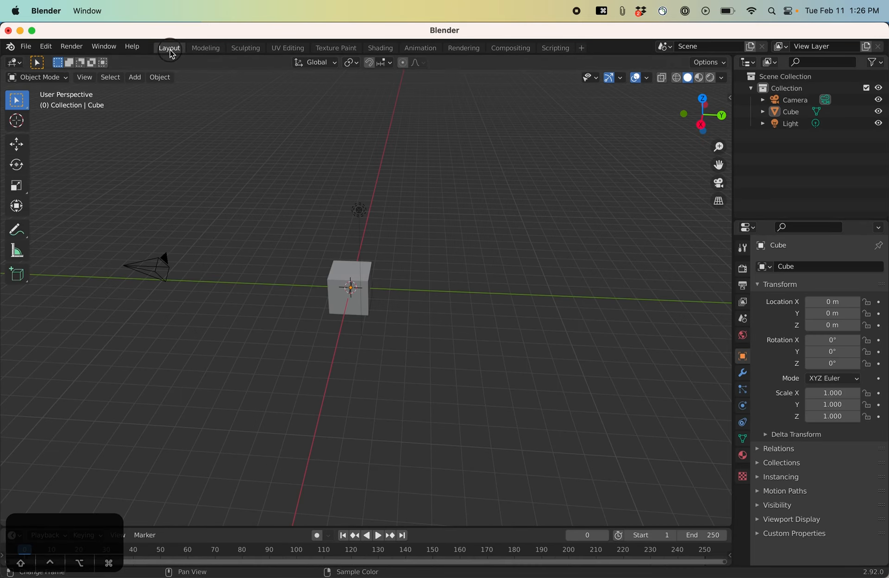
scroll(357, 312, "up", 6)
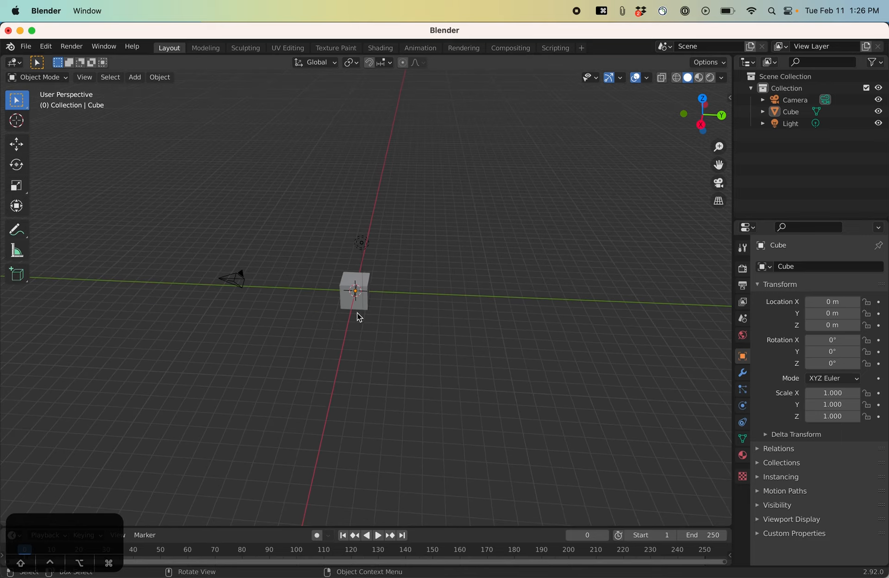
Step: Select the camera, the cube and the light in turn to see how the object list matches the scene
scroll(357, 312, "up", 2)
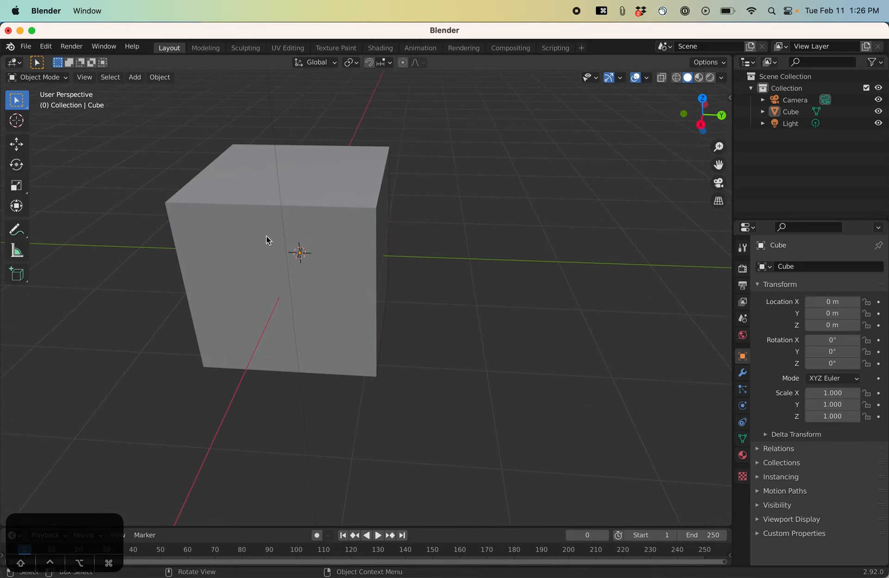
scroll(275, 248, "down", 3)
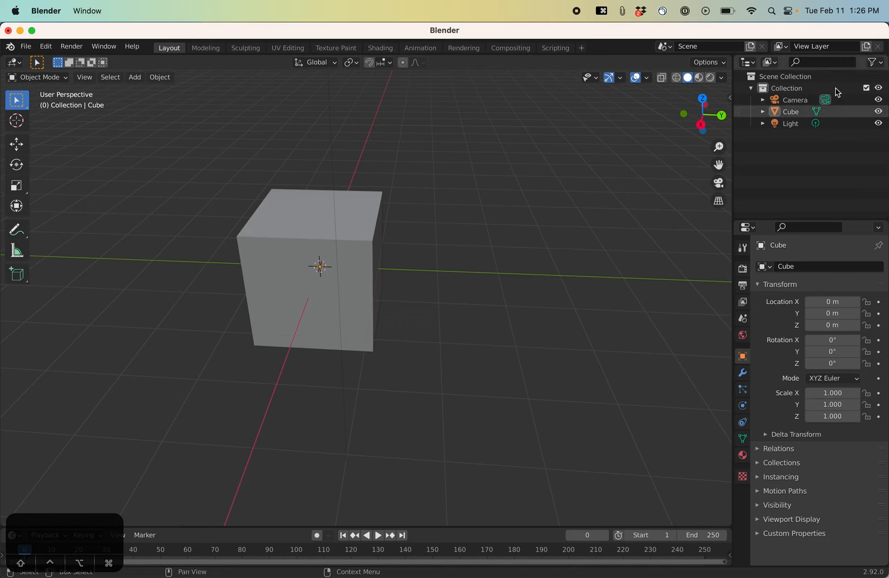
left_click(789, 100)
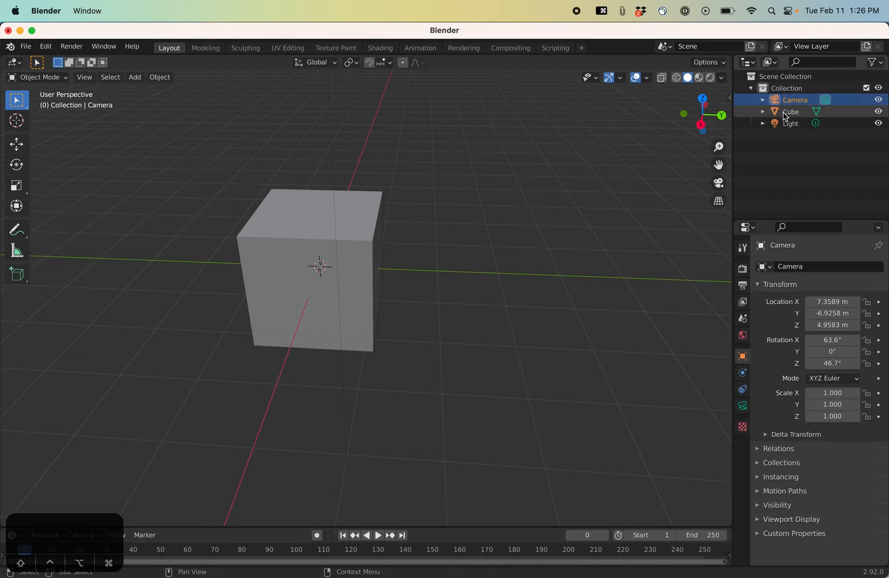
left_click(787, 112)
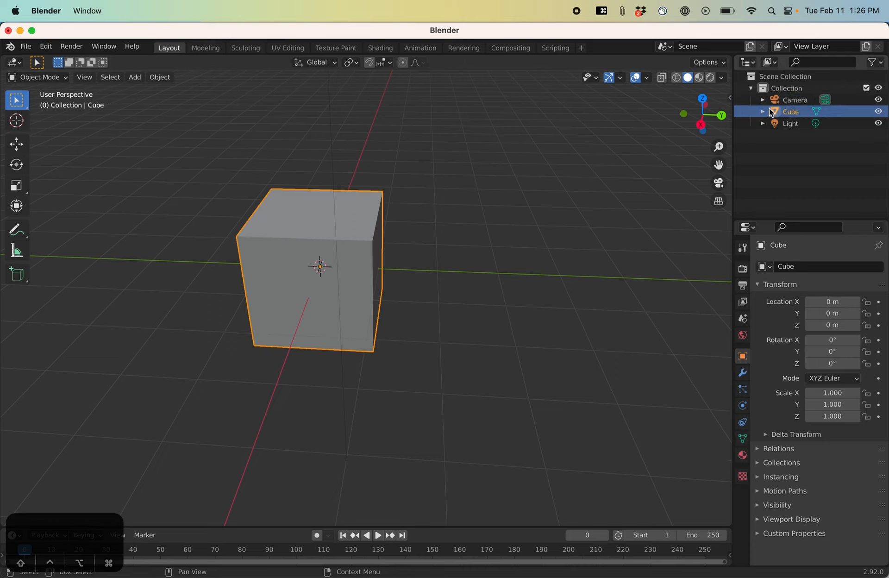
left_click(455, 252)
left_click(353, 285)
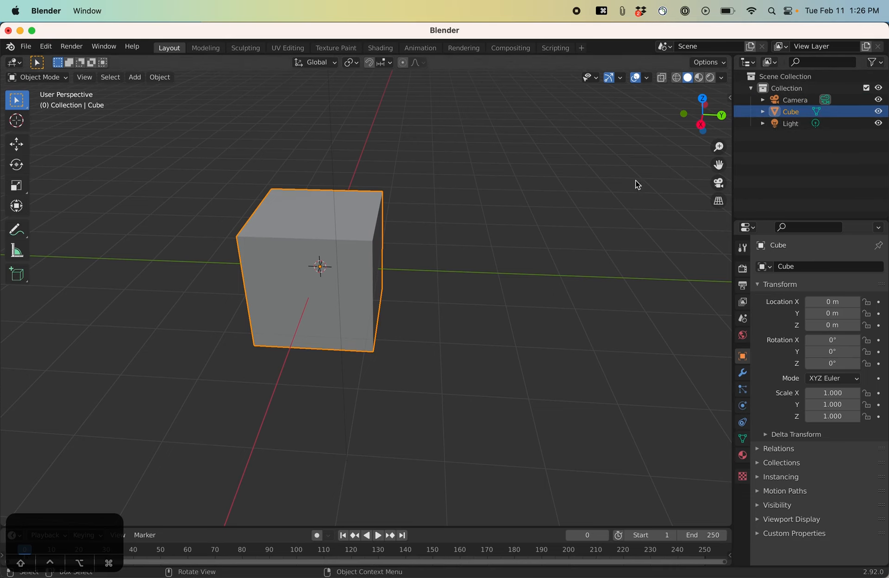
left_click(795, 124)
scroll(496, 250, "up", 2)
scroll(499, 250, "down", 3)
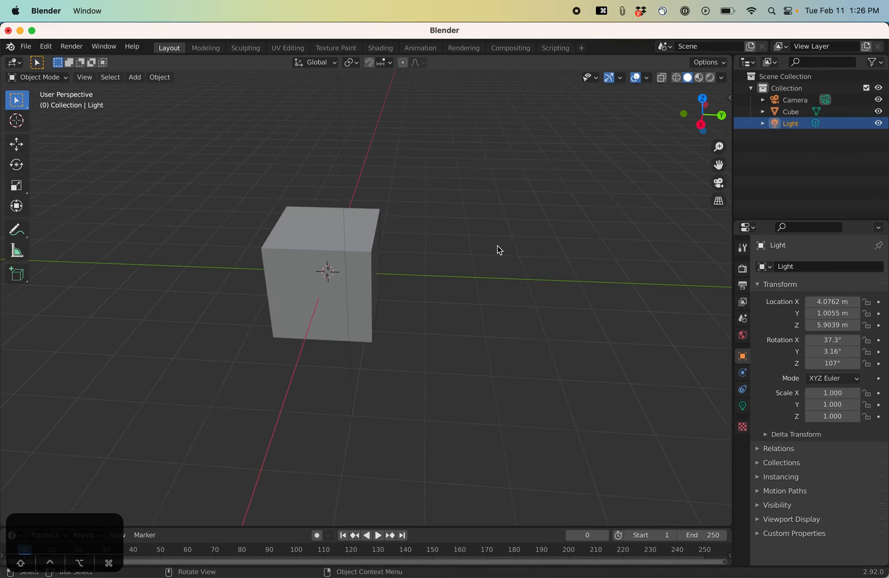
scroll(499, 250, "down", 5)
scroll(356, 207, "up", 6)
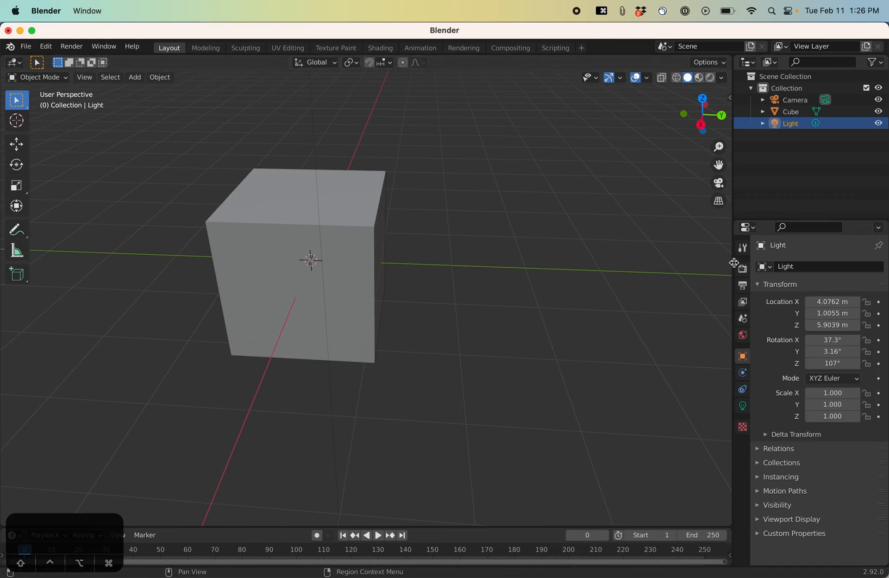
Step: Look through the tool, render, output, view layer, scene, world and object properties with the light selected
left_click(742, 248)
left_click(743, 269)
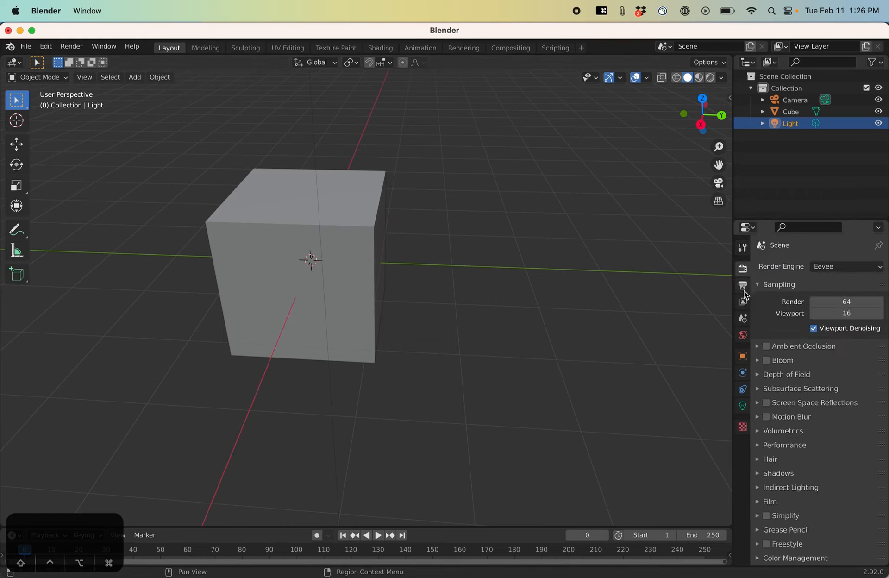
left_click(742, 285)
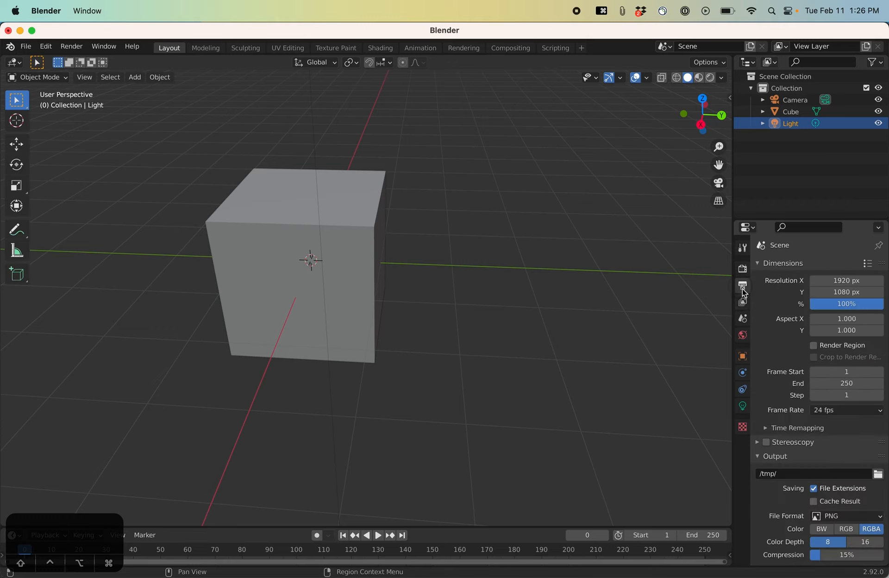
left_click(743, 302)
left_click(743, 321)
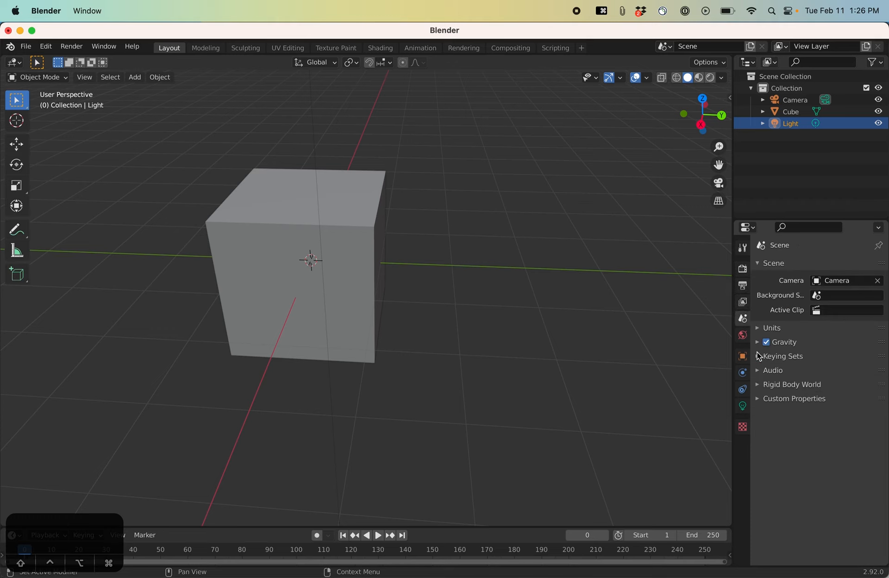
left_click(742, 335)
left_click(746, 355)
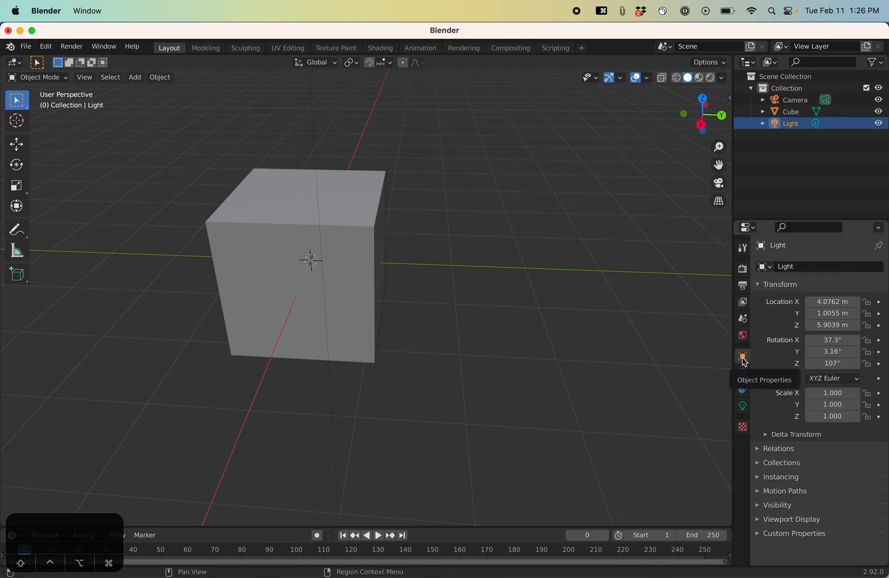
Step: Select the cube, try changing its X location value, and undo that change
left_click(347, 316)
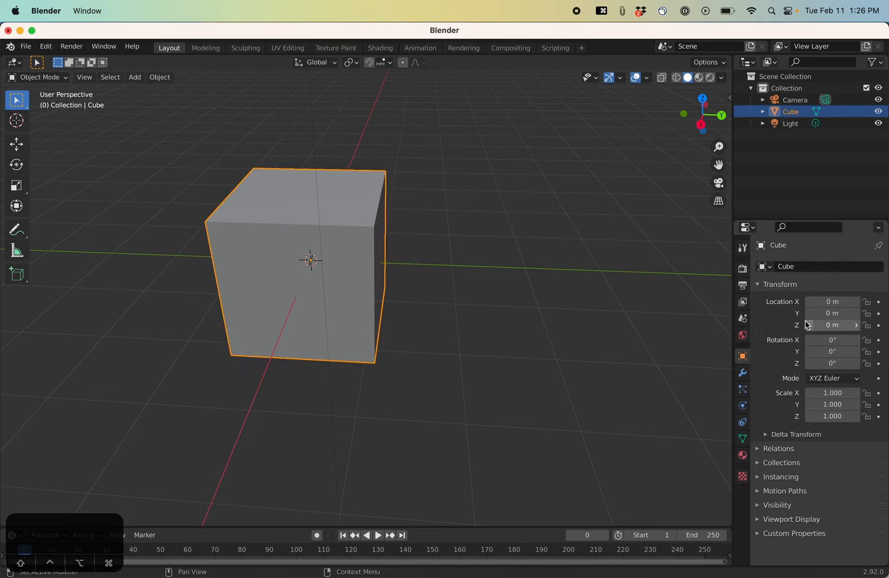
left_click_drag(817, 301, 780, 322)
key("super+z")
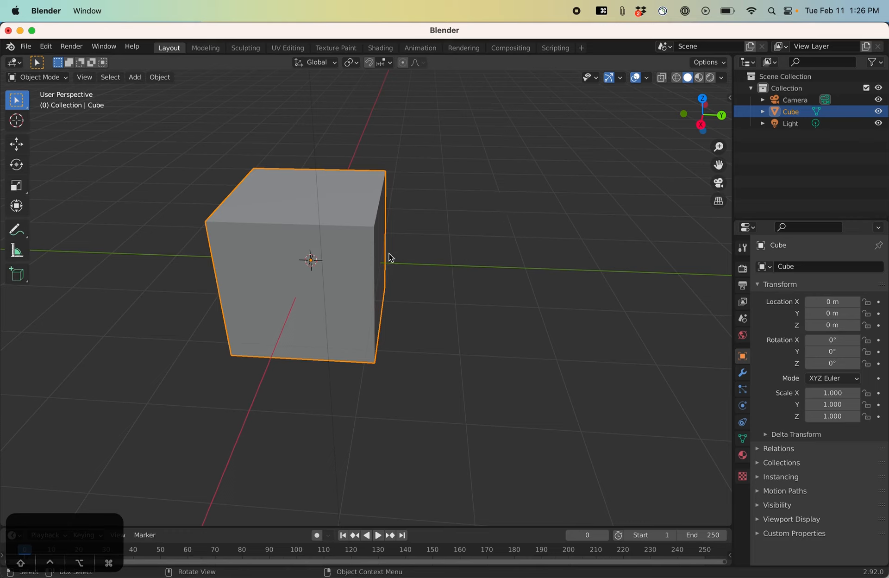
Step: Examine the selected cube from the side, from above, up close and from far away, watching the axis orientation
middle_click_drag(440, 303, 372, 265)
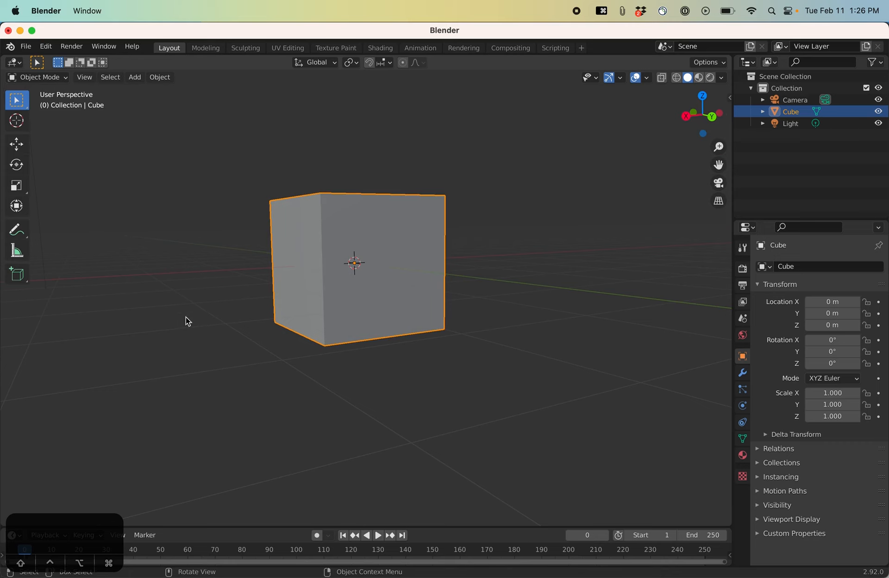
scroll(185, 317, "down", 1)
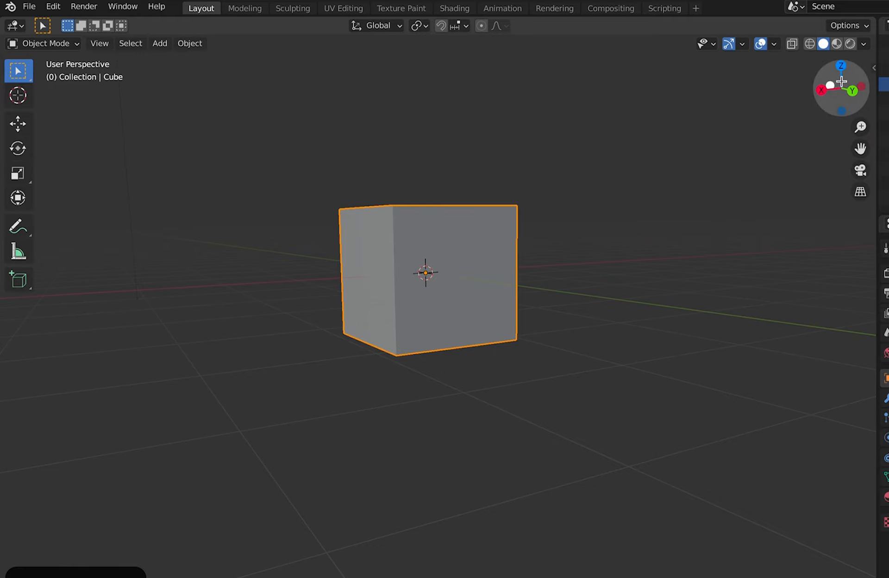
middle_click_drag(498, 278, 558, 411)
scroll(288, 364, "down", 5)
middle_click_drag(288, 364, 439, 341)
scroll(438, 342, "up", 5)
scroll(438, 345, "up", 2)
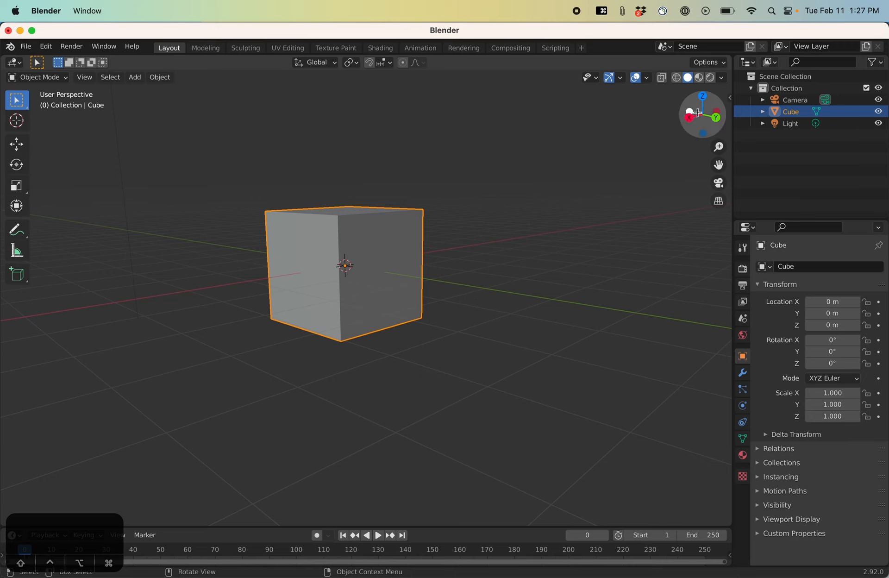
middle_click_drag(368, 297, 397, 337)
scroll(491, 309, "down", 3)
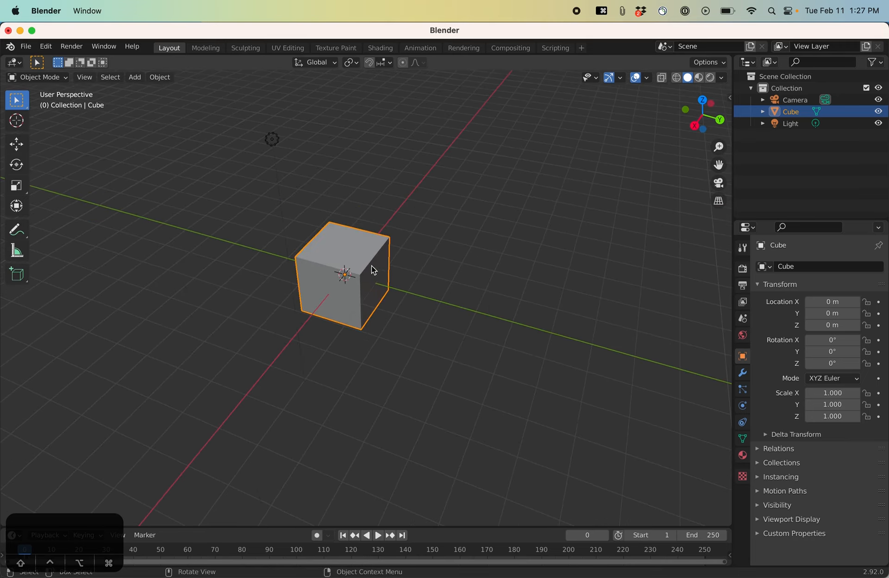
Step: Try changing the cube's Y location value and undo the change
mouse_move(859, 317)
left_mouse_down()
mouse_move(522, 313)
mouse_move(639, 272)
mouse_move(850, 313)
left_mouse_up()
key("super+z")
Step: Move the cube freely to about X 0.026 m, Y 0.002 m, Z -0.034 m
middle_click_drag(372, 291, 347, 278)
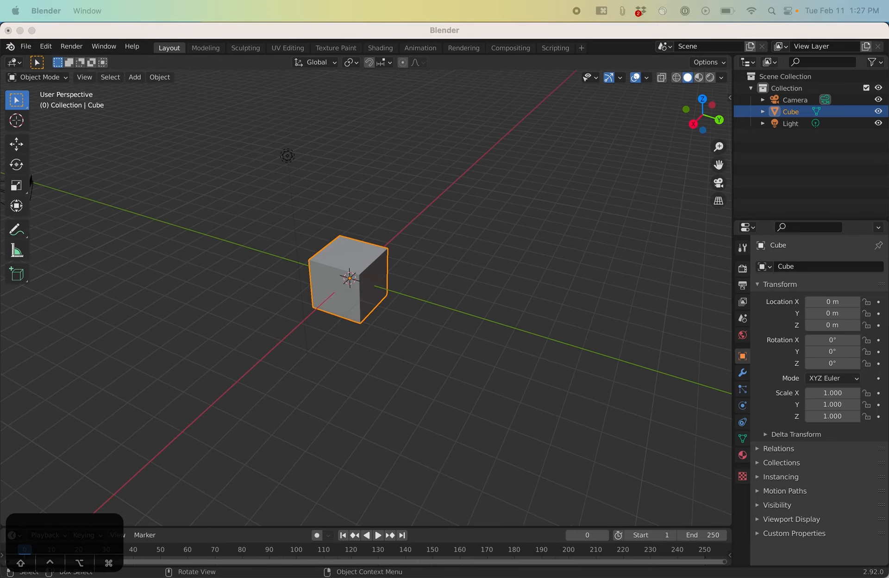
scroll(336, 293, "down", 3)
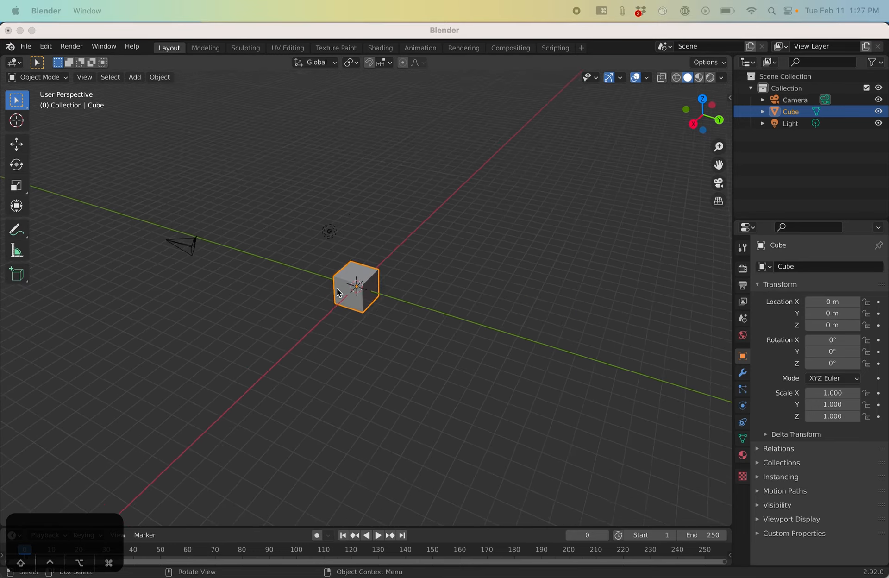
scroll(337, 287, "up", 8)
scroll(305, 185, "down", 1)
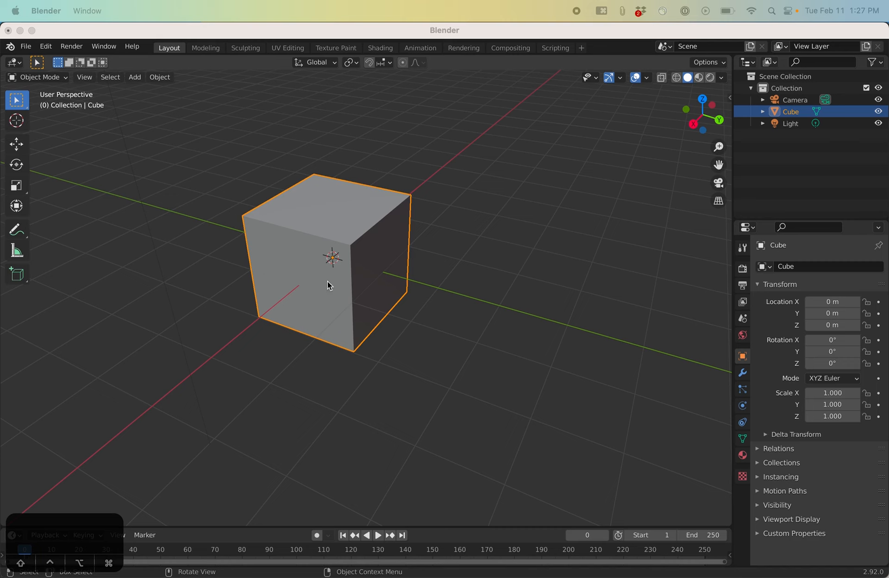
key("g")
key("g")
key("g")
key("g")
key("g")
left_click(354, 270)
left_click(549, 200)
left_click(323, 250)
left_click_drag(323, 253, 326, 257)
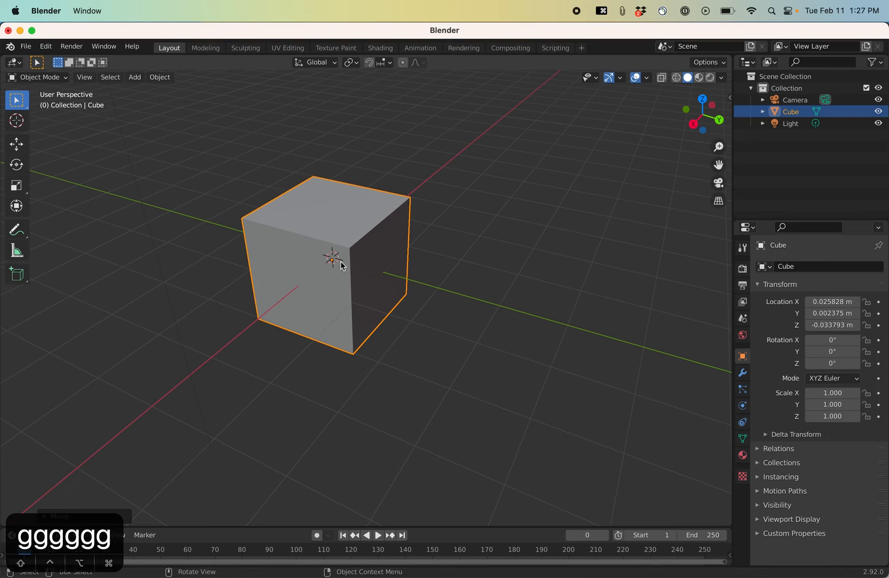
Step: Try moving the cube freely to about X -1.49 m, Y 2.16 m, Z 0.30 m and scaling it uniformly
left_click_drag(337, 258, 483, 232)
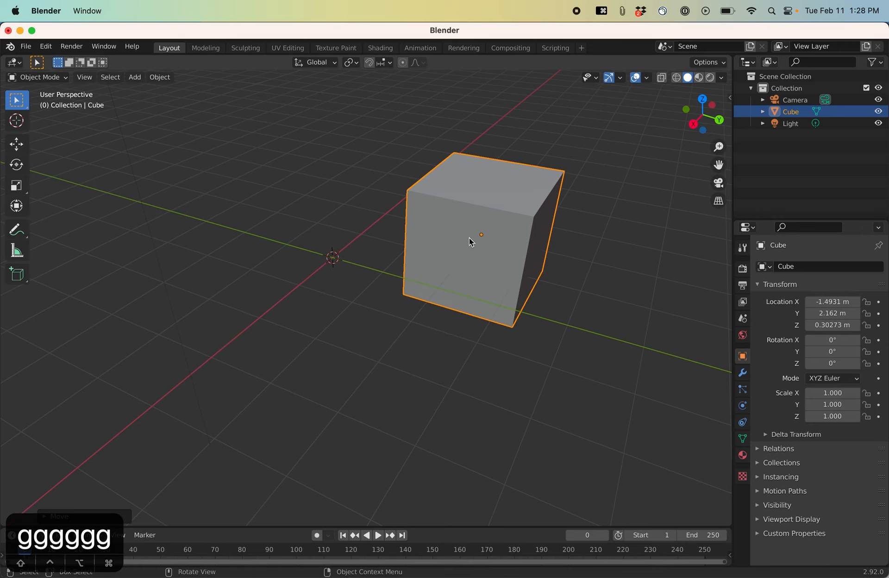
key("s")
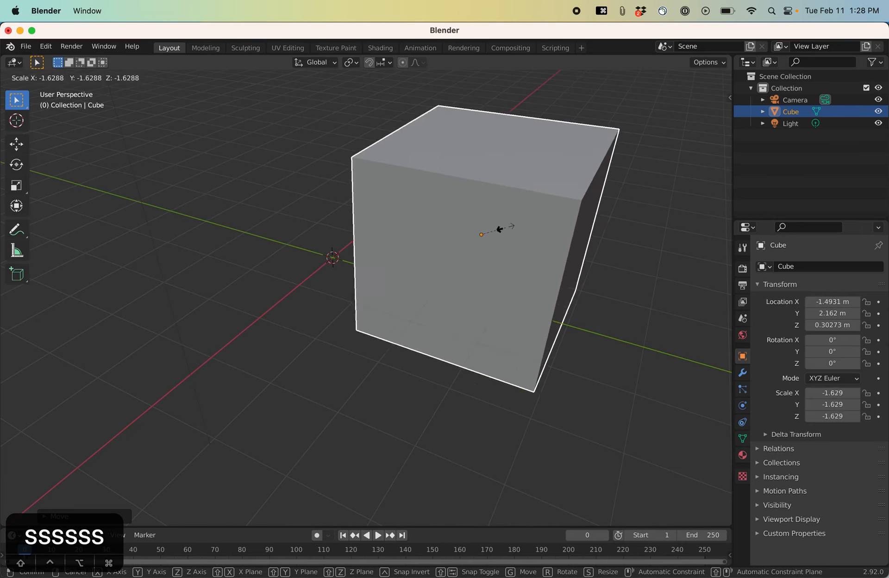
Step: Try rotating the cube freely, including trackball rotation, and undo both the rotation and the preceding move
key("r")
key("r")
key("r")
key("r")
key("r")
key("r")
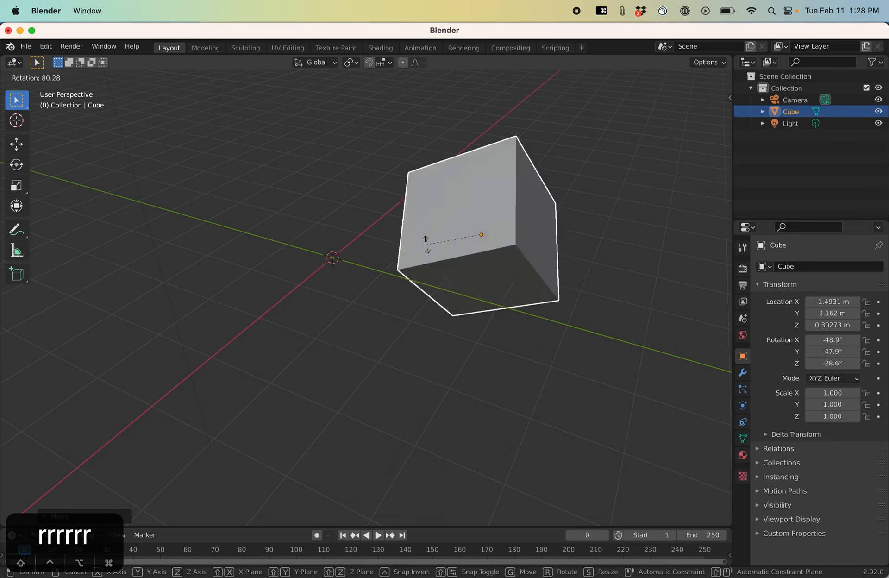
key("r")
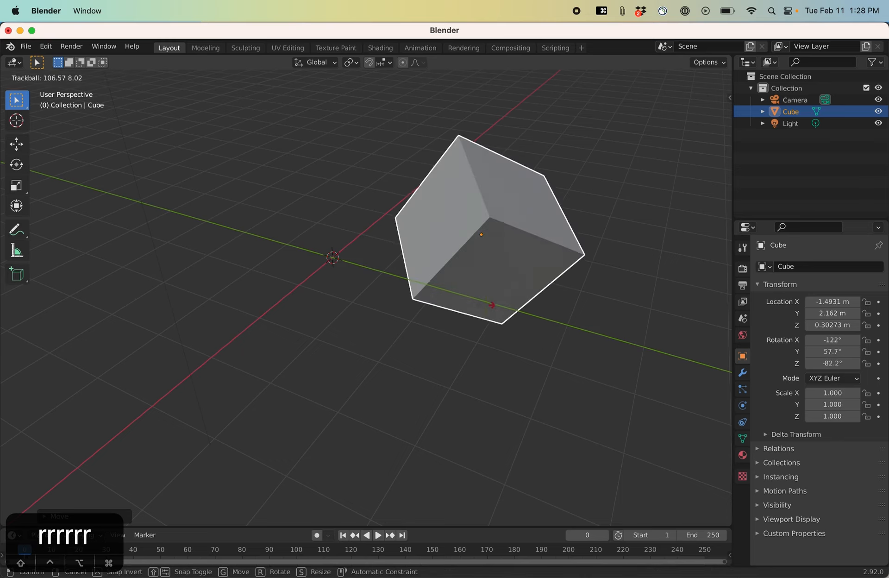
left_click(490, 319)
key("super+z")
key("super+z")
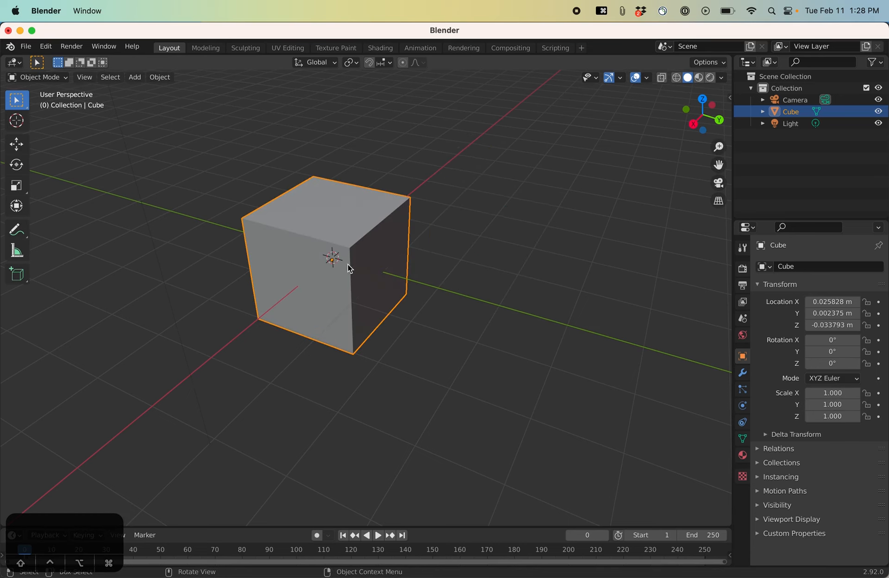
Step: Try moving the cube about 0.28 m constrained to the global X axis
key("g")
key("g")
key("g")
key("g")
key("g")
key("g")
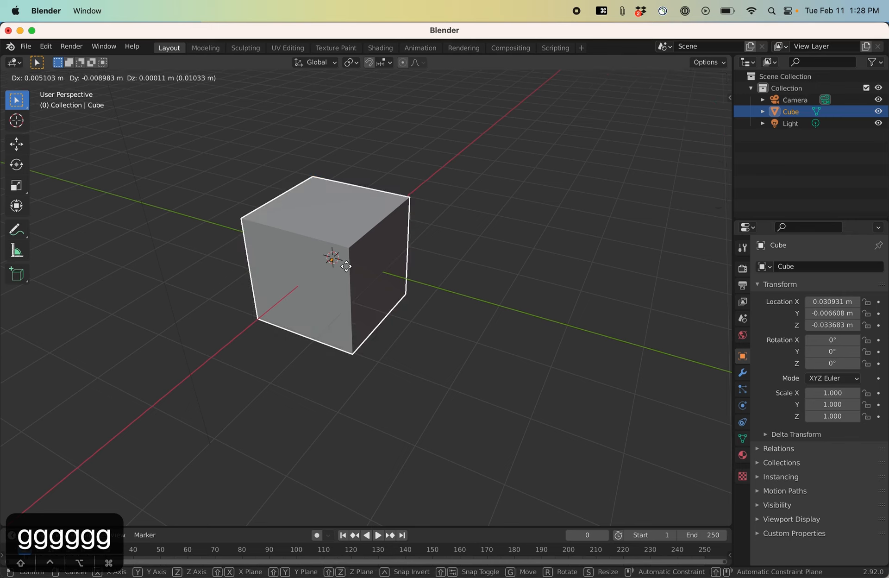
key("x")
key("x")
key("x")
key("x")
key("x")
key("x")
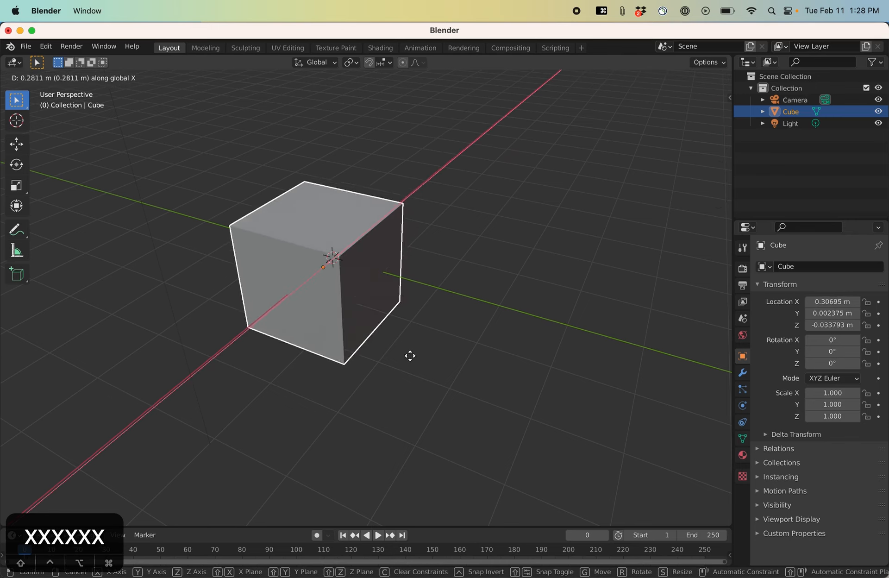
Step: Try moving the cube about 2.03 m along the global Y axis, and instead about 1.79 m along global Z
key("y")
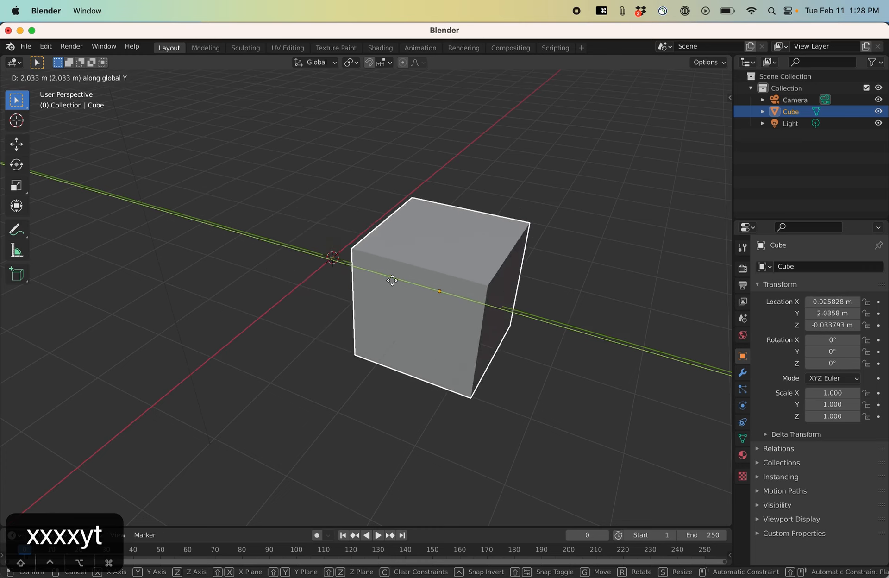
key("z")
key("z")
key("z")
key("z")
key("z")
key("z")
key("z")
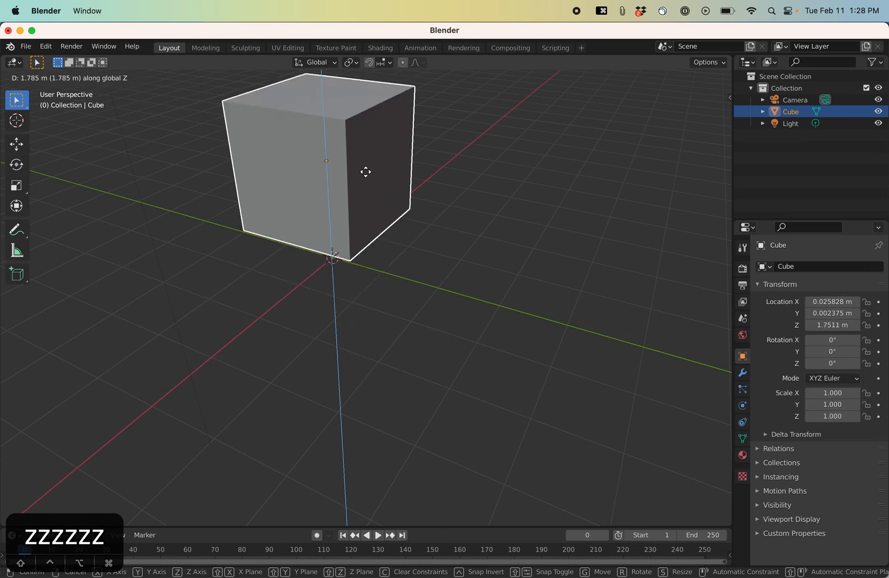
Step: Try scaling the cube along only the Z axis to about 2.13
key("s")
key("s")
key("s")
key("s")
key("s")
key("s")
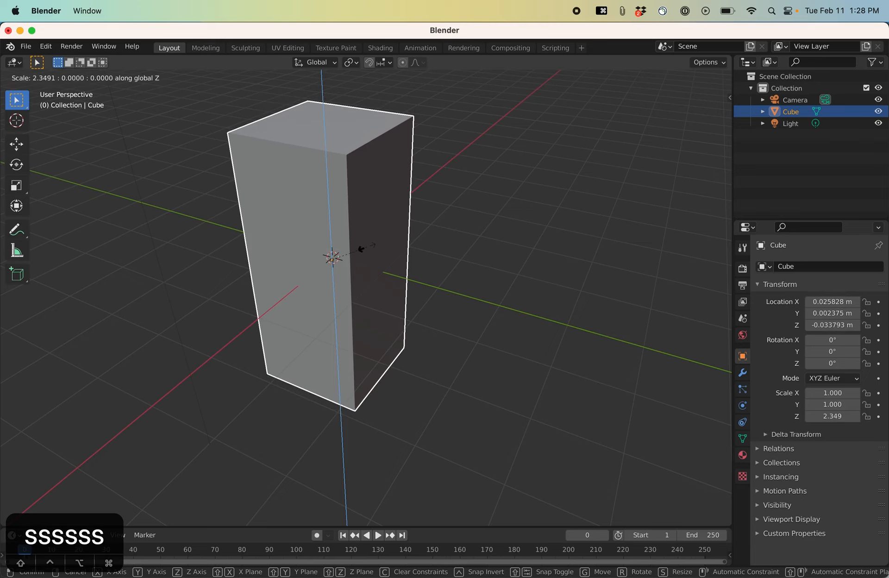
key("z")
key("z")
key("z")
key("z")
key("z")
key("z")
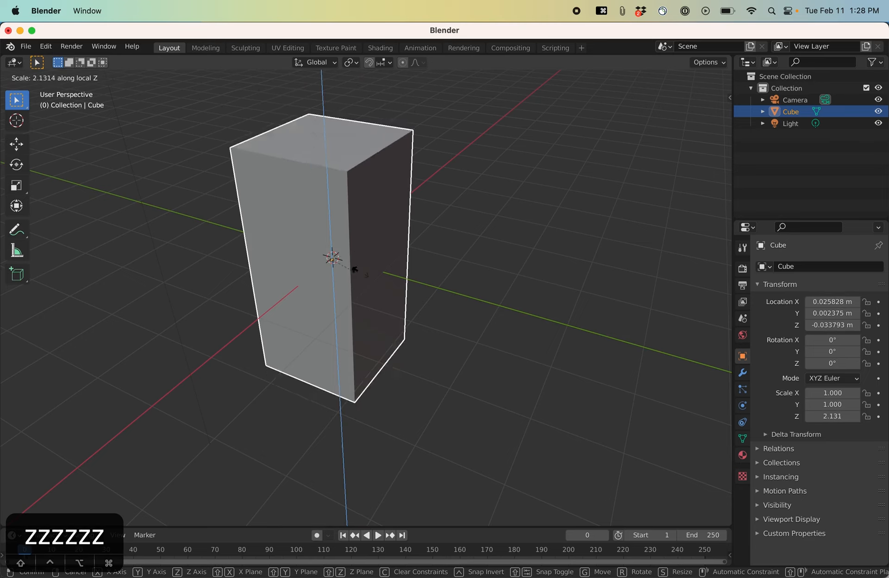
Step: Try scaling the cube along only the global X axis to about 3.02
key("x")
key("x")
key("x")
key("x")
key("x")
key("x")
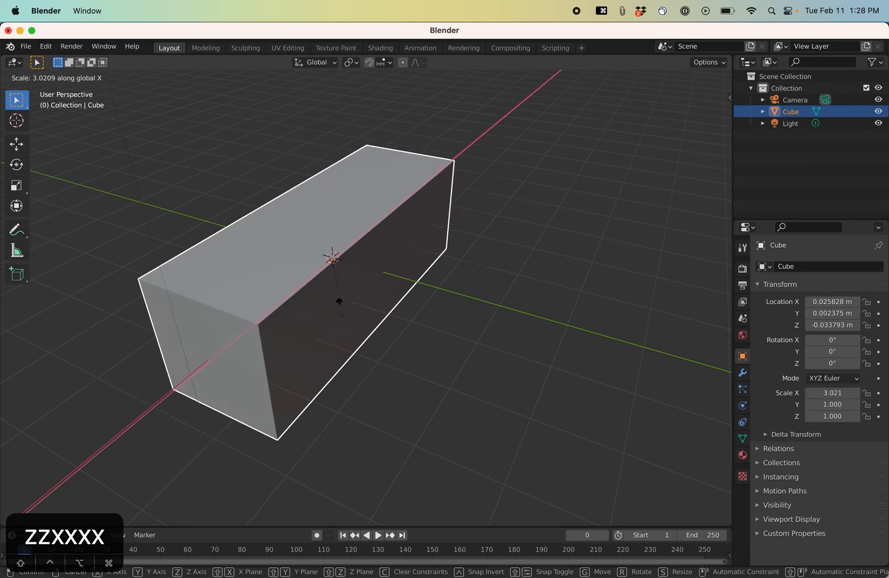
Step: Try scaling the cube along only the global Y axis to about 1.29
key("y")
key("y")
key("y")
key("y")
key("y")
key("y")
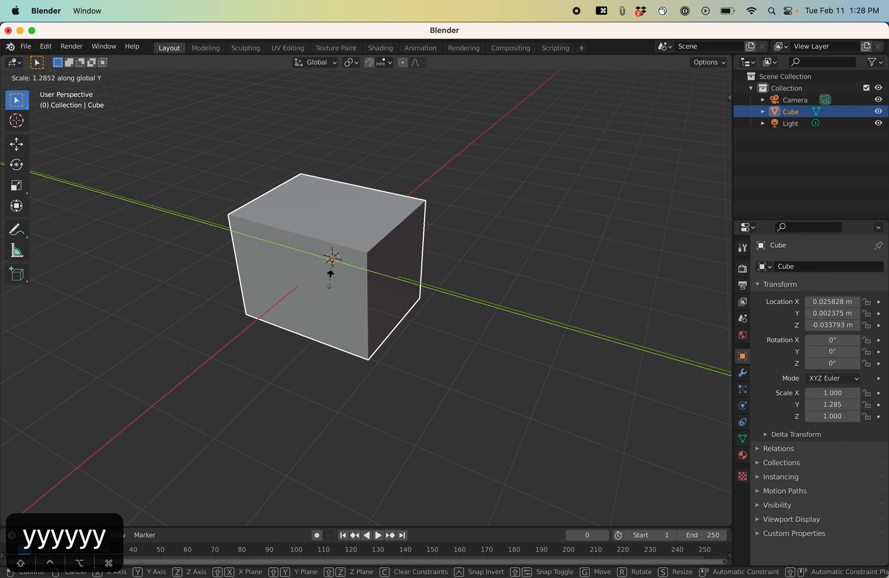
Step: Try rotating the cube around its local Y axis to about -114°
key("r")
key("r")
key("r")
key("r")
key("y")
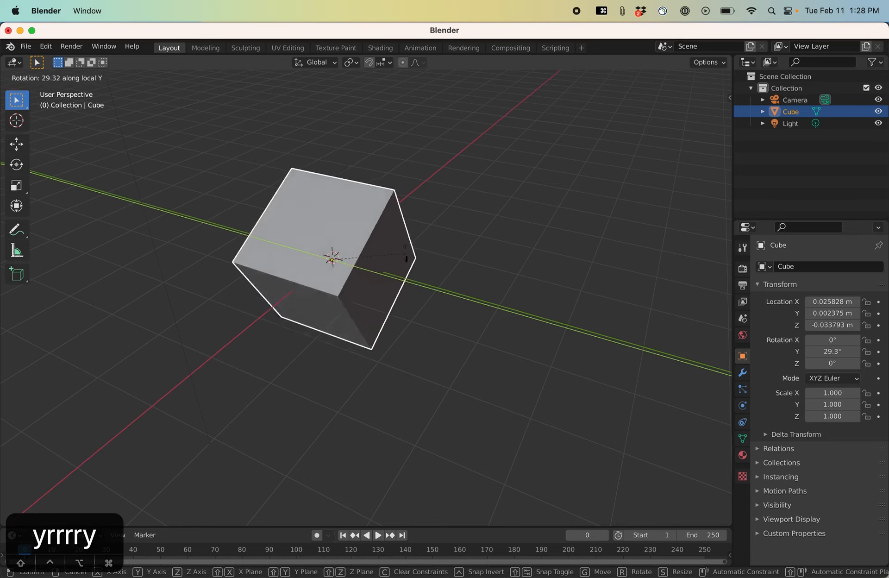
key("y")
key("y")
key("y")
key("y")
key("y")
key("f")
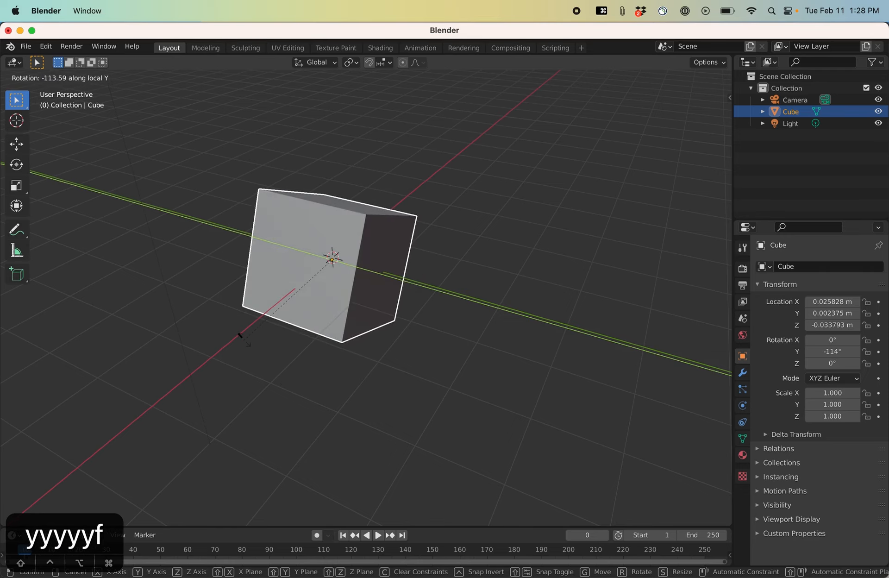
Step: Rotate the cube around the X axis to about -91°
key("x")
key("x")
key("x")
key("x")
key("x")
key("x")
key("x")
left_click(236, 445)
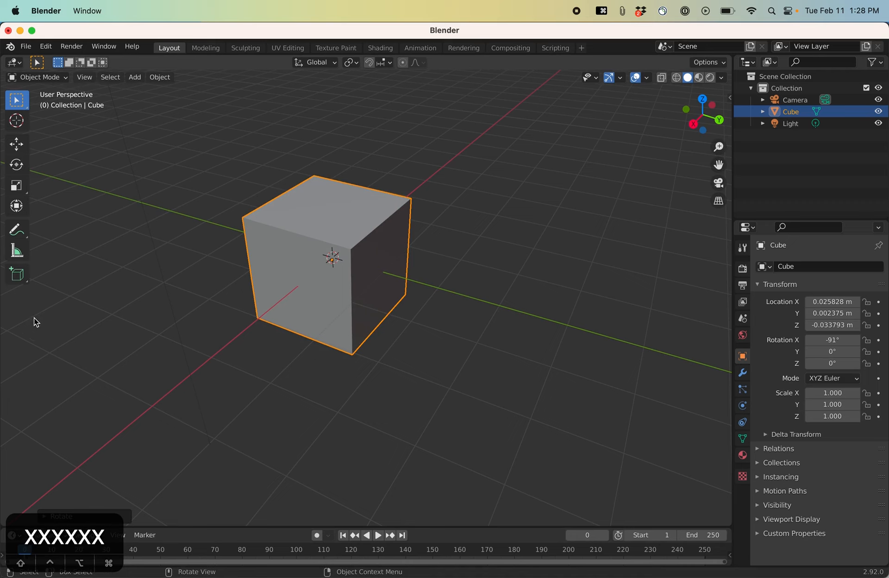
middle_click_drag(367, 290, 373, 283)
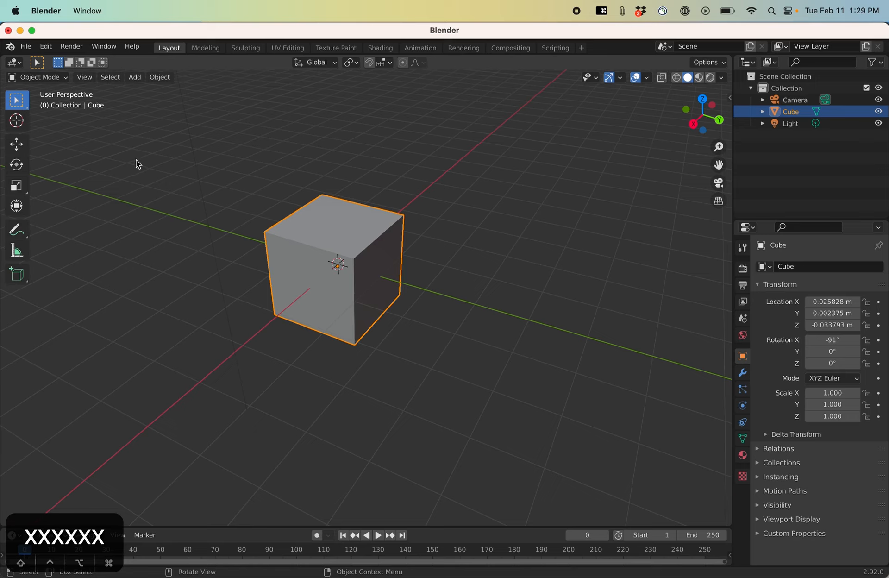
left_click(137, 78)
mouse_move(146, 95)
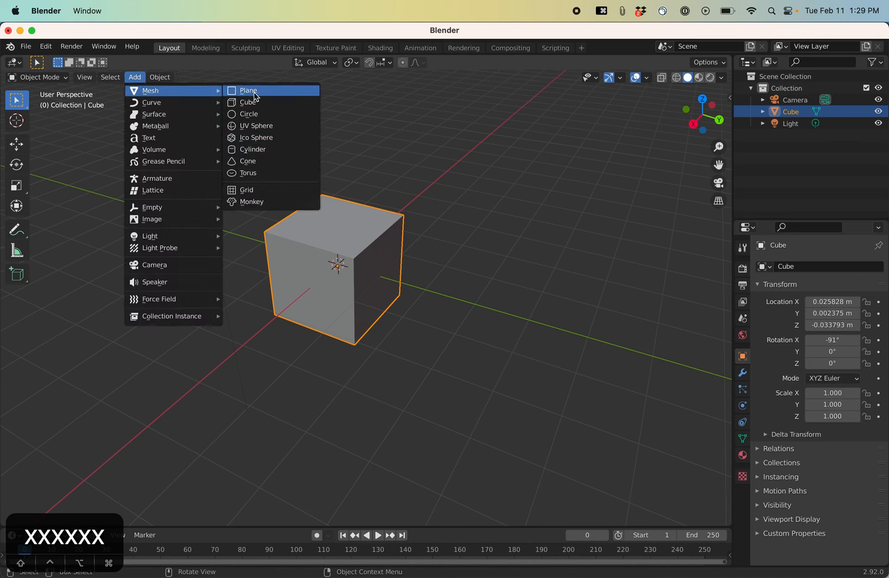
left_click(397, 175)
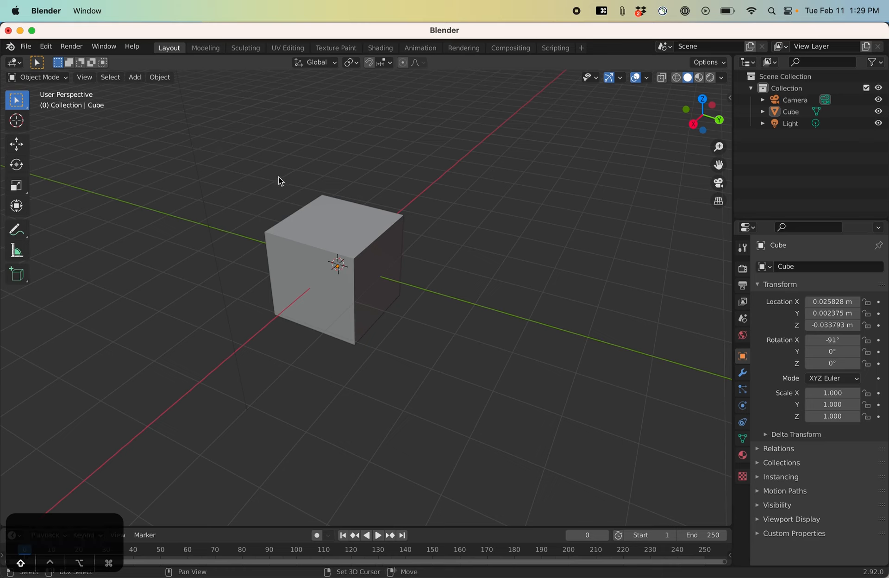
Step: Add a UV sphere and move it up along global Z by about 2.52 m so it sits above the cube
key("shift+a")
mouse_move(289, 185)
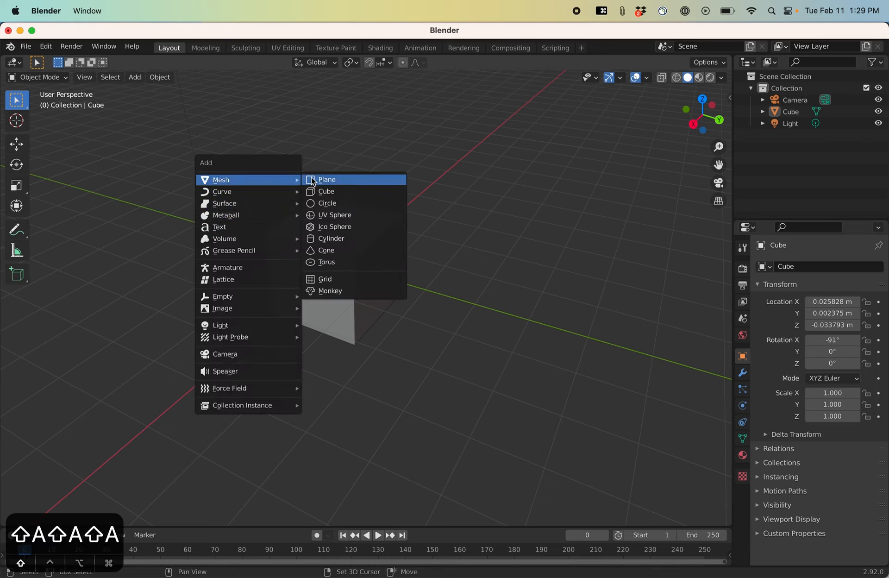
left_click(352, 217)
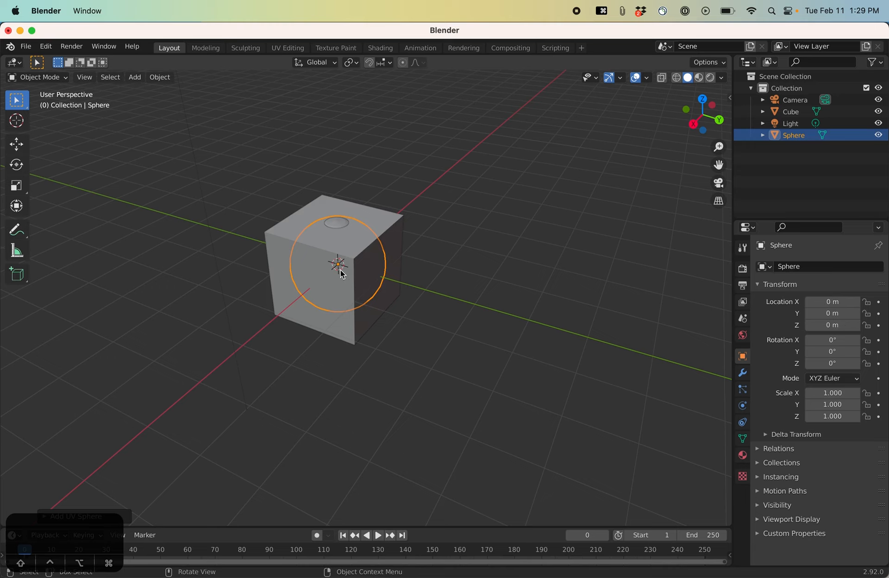
key("g")
key("z")
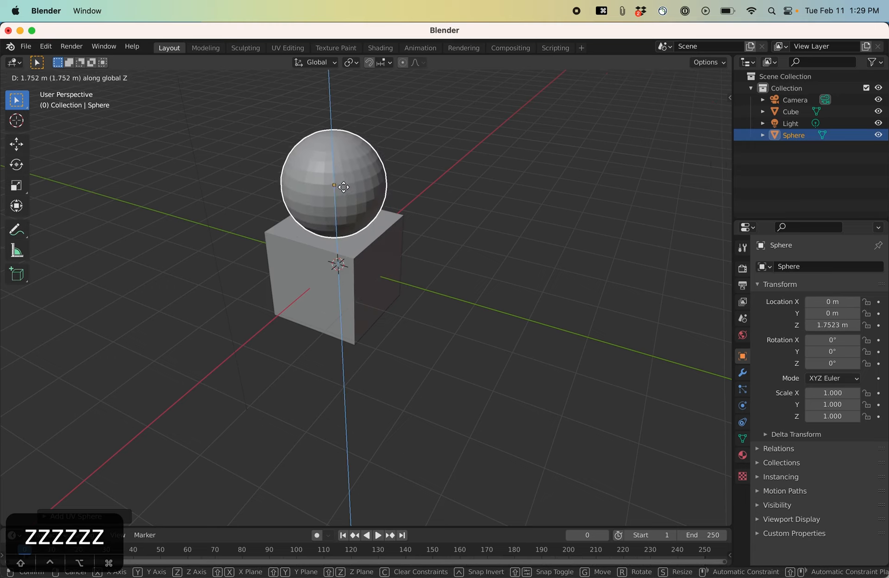
left_click(347, 150)
mouse_move(463, 250)
middle_mouse_down()
mouse_move(344, 165)
mouse_move(405, 240)
mouse_move(528, 210)
mouse_move(465, 242)
middle_mouse_up()
scroll(341, 161, "down", 4)
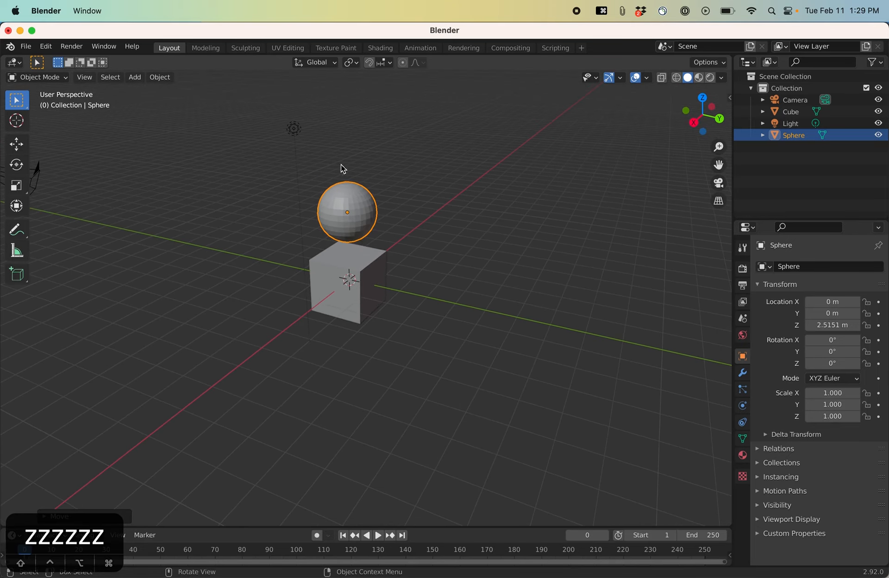
scroll(348, 217, "up", 3)
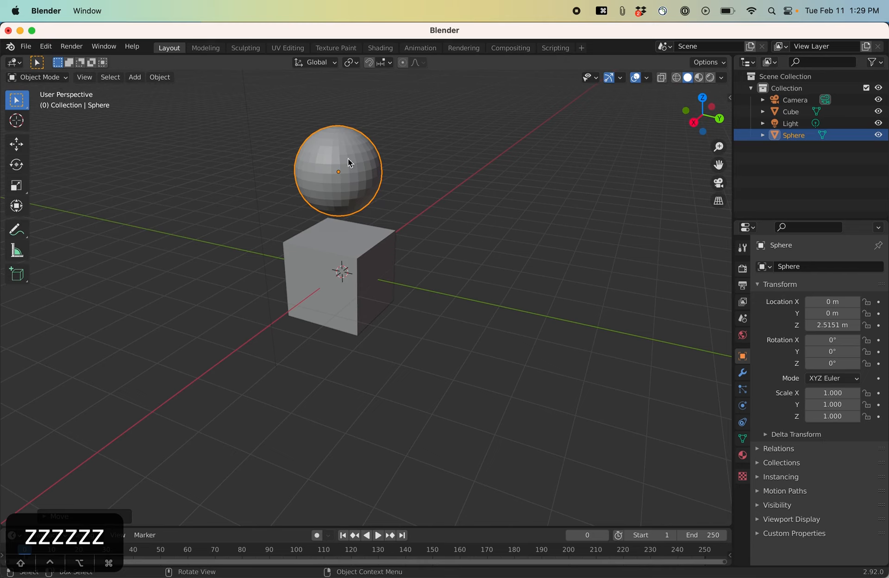
Step: Select the cube and switch it to Edit Mode
left_click(369, 269)
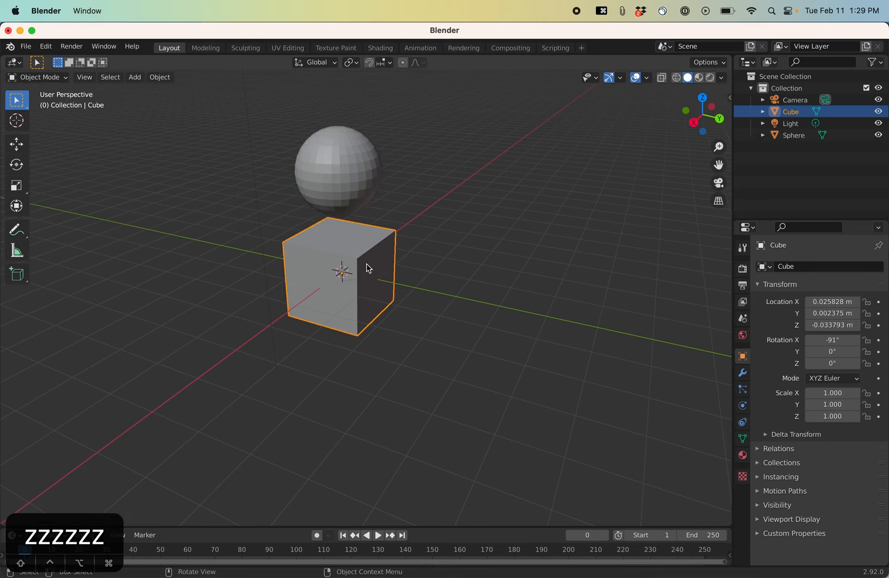
left_click(59, 80)
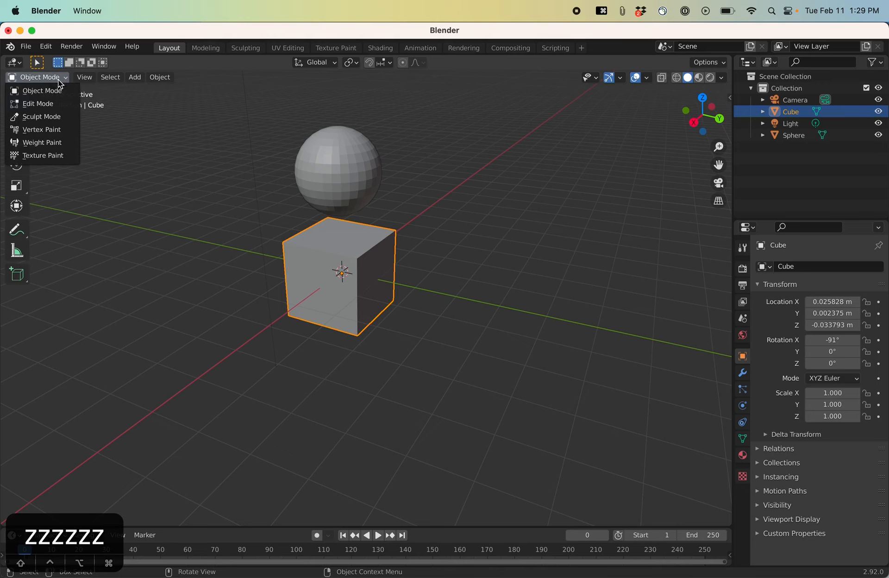
left_click(49, 104)
scroll(353, 233, "down", 2)
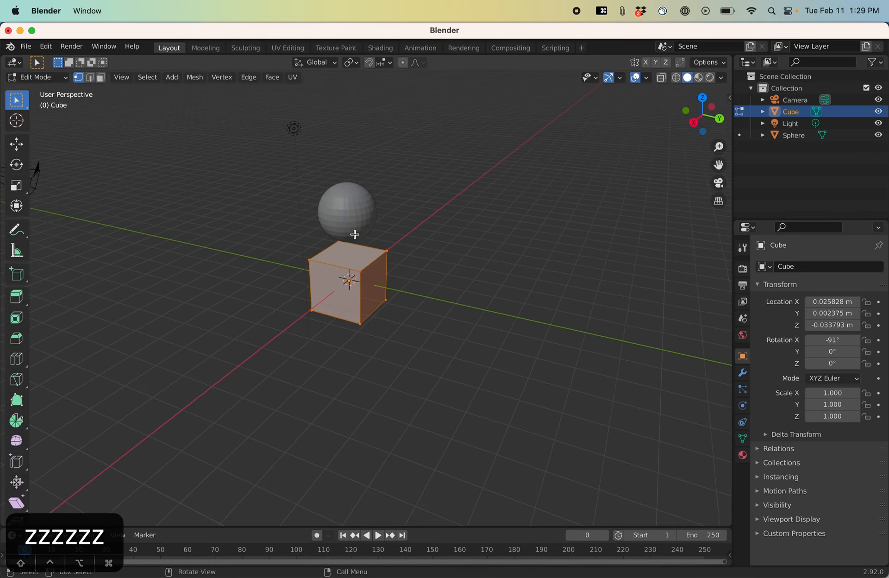
scroll(352, 233, "up", 3)
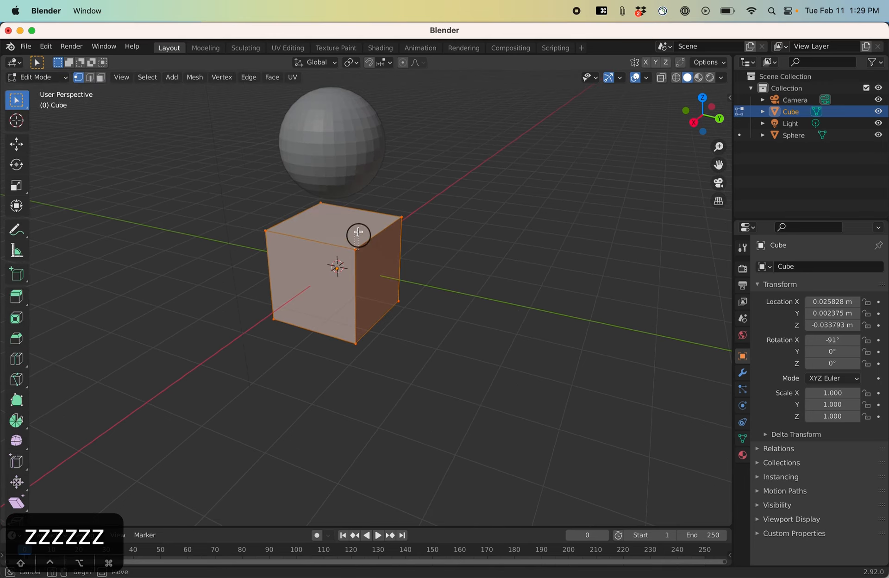
Step: Try moving the nearest upper corner vertex of the cube freely downward, and undo the move
left_click(357, 239)
key("g")
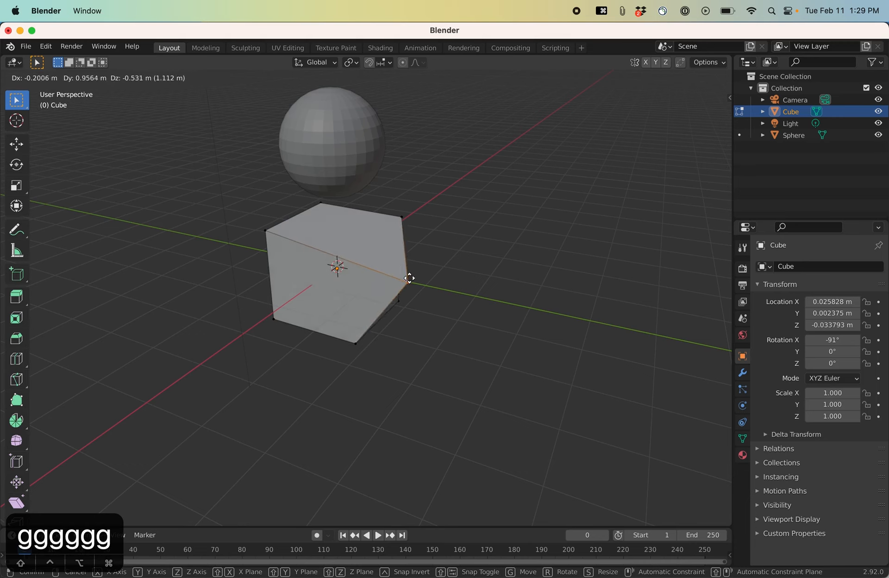
left_click(371, 275)
scroll(371, 290, "down", 1)
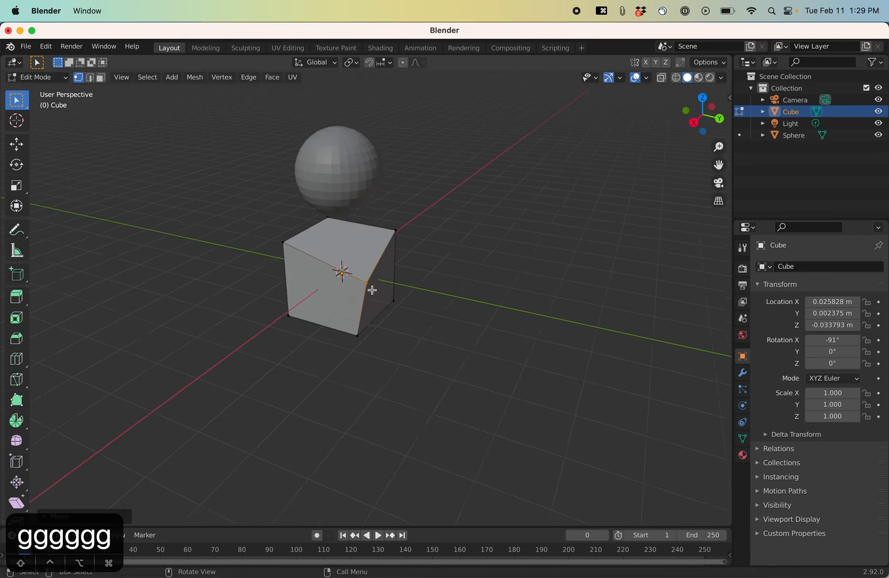
scroll(367, 296, "up", 4)
scroll(353, 236, "down", 4)
key("super+z")
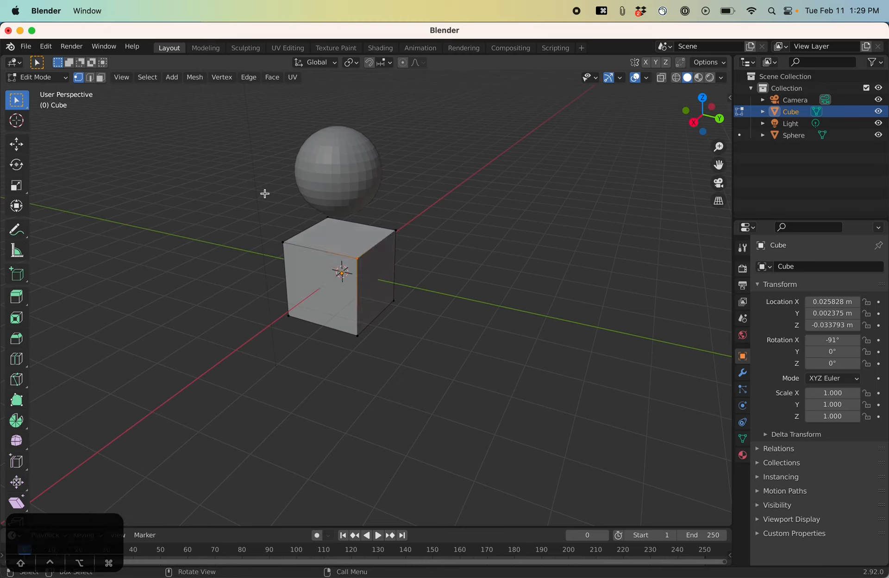
Step: Select a top edge of the cube in edge select mode, and the top face in face select mode
left_click(88, 79)
left_click(320, 249)
left_click(101, 79)
left_click(350, 248)
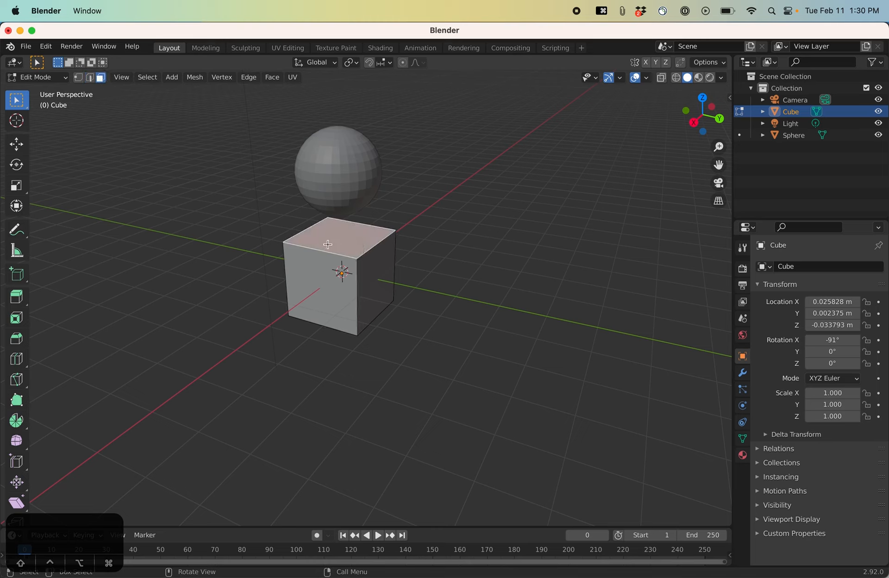
Step: Try moving the cube's top face freely sideways by about 1.59 m
key("g")
key("g")
key("g")
key("g")
key("g")
key("g")
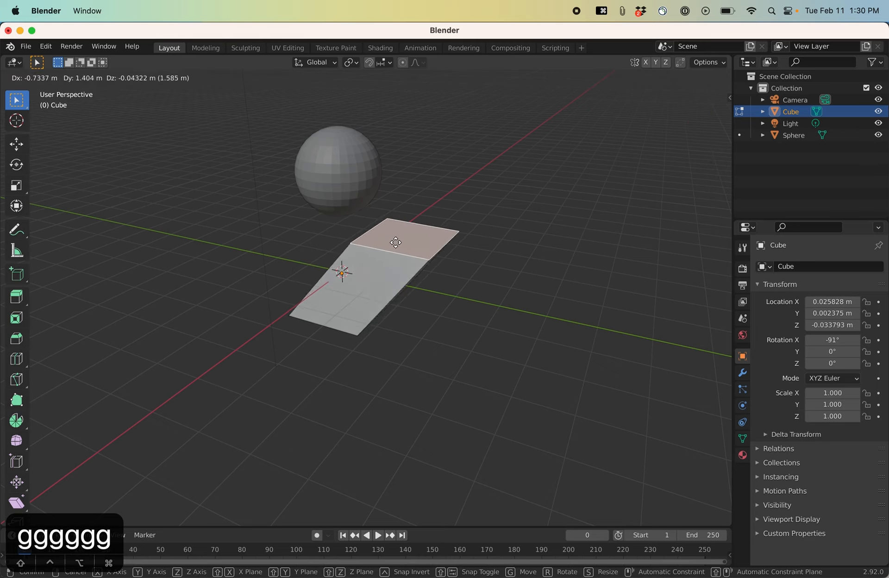
Step: Try scaling the cube's top face uniformly to about -0.56, and undo the change
key("s")
key("s")
key("s")
key("s")
key("s")
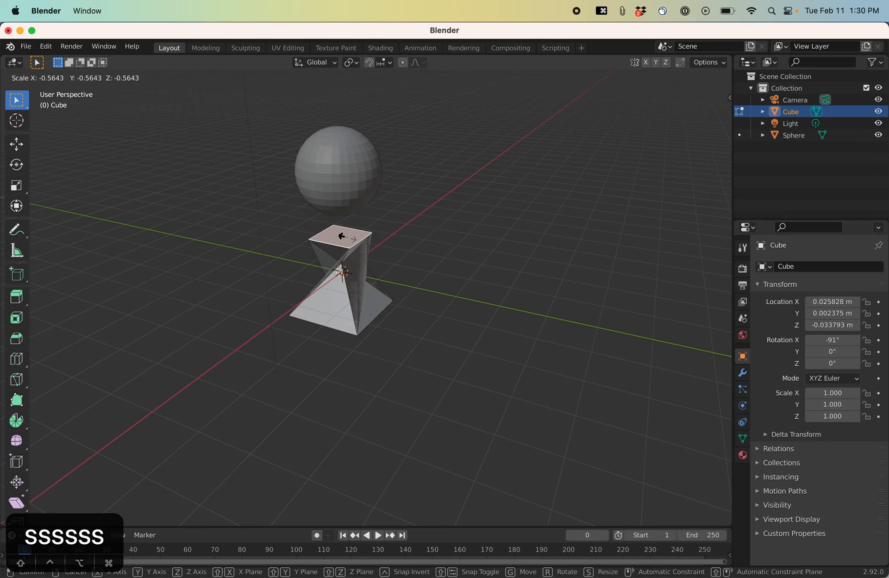
key("super+z")
left_click(368, 270)
key("super+z")
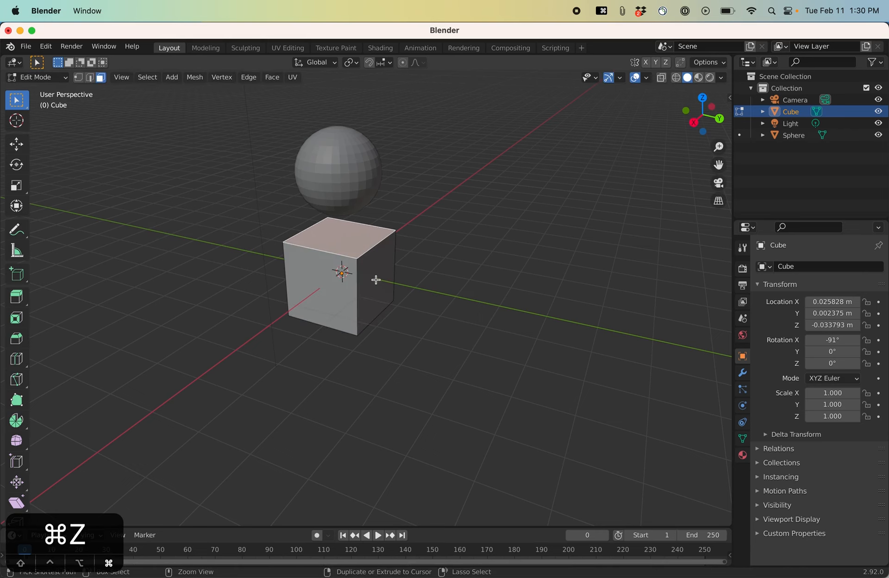
Step: Try enlarging the cube's top face uniformly to about 1.51
key("s")
key("s")
key("s")
key("s")
key("s")
key("s")
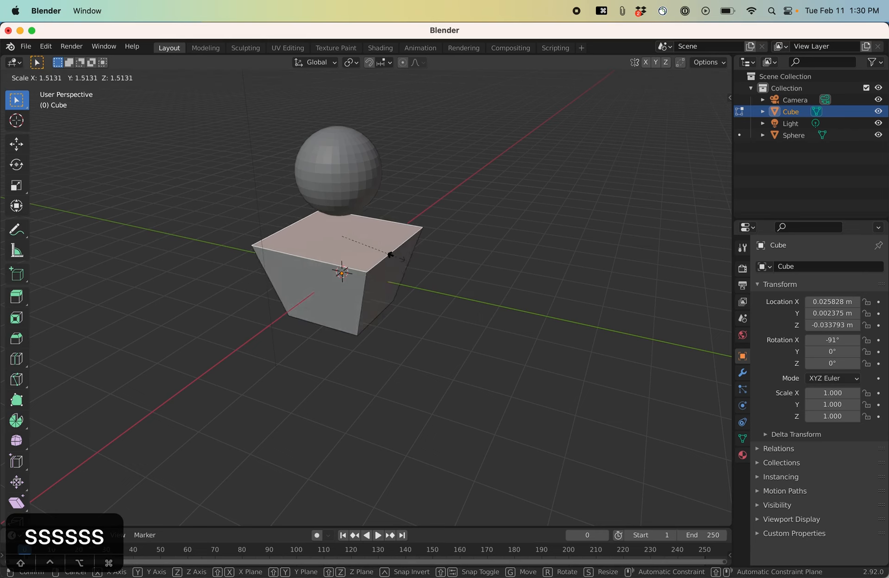
Step: Rotate the cube's top face around the global X axis so it slopes upward toward the positive Y side
key("r")
key("r")
key("r")
key("r")
key("r")
key("r")
key("x")
key("x")
key("x")
key("x")
key("x")
key("x")
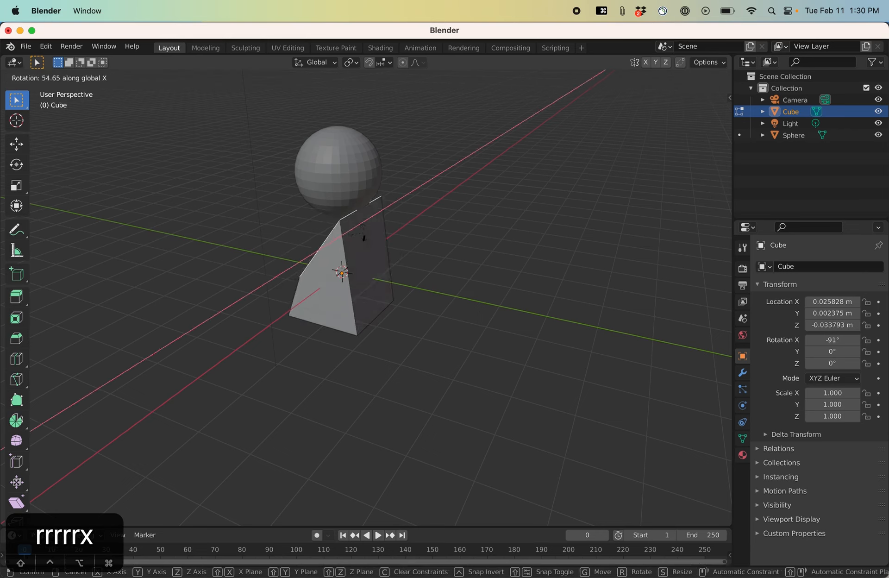
left_click(383, 249)
Step: View the sloped top face from several sides and return the cube to Object Mode
middle_click_drag(411, 292, 268, 287)
middle_click_drag(389, 295, 260, 354)
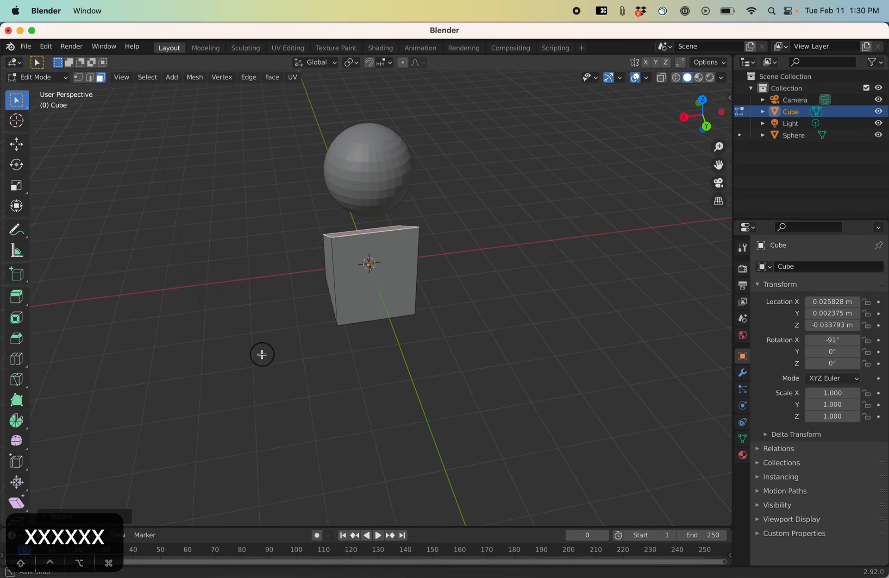
middle_click_drag(353, 290, 311, 262)
scroll(340, 224, "down", 2)
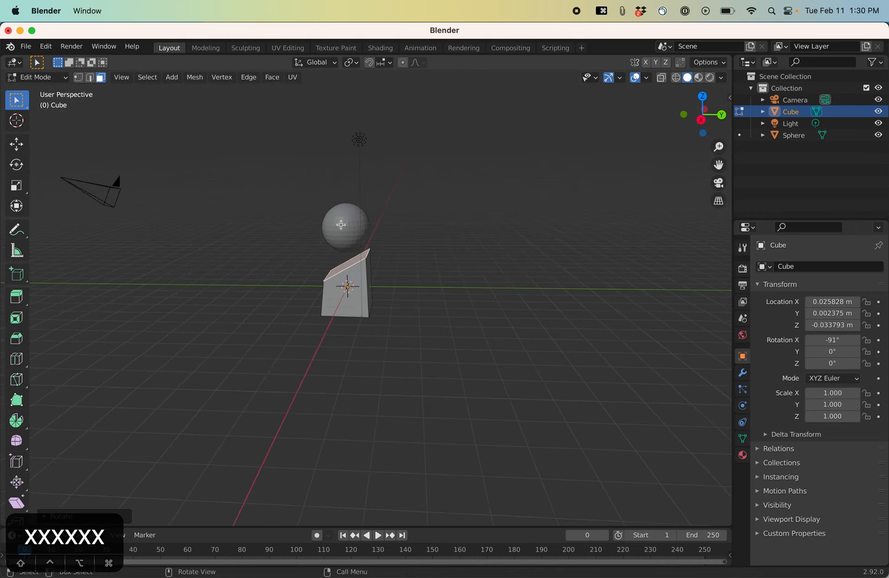
scroll(342, 226, "up", 4)
scroll(341, 227, "down", 1)
scroll(319, 301, "up", 2)
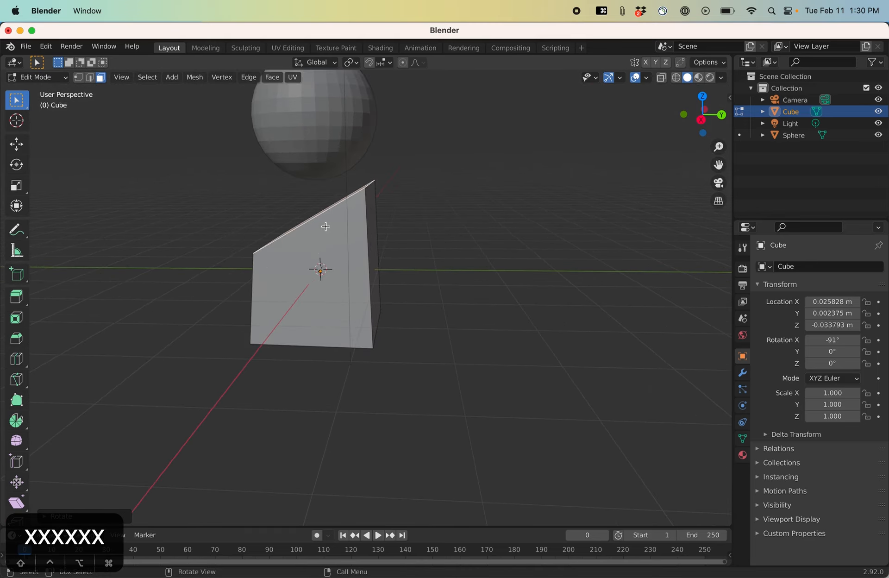
left_click(49, 77)
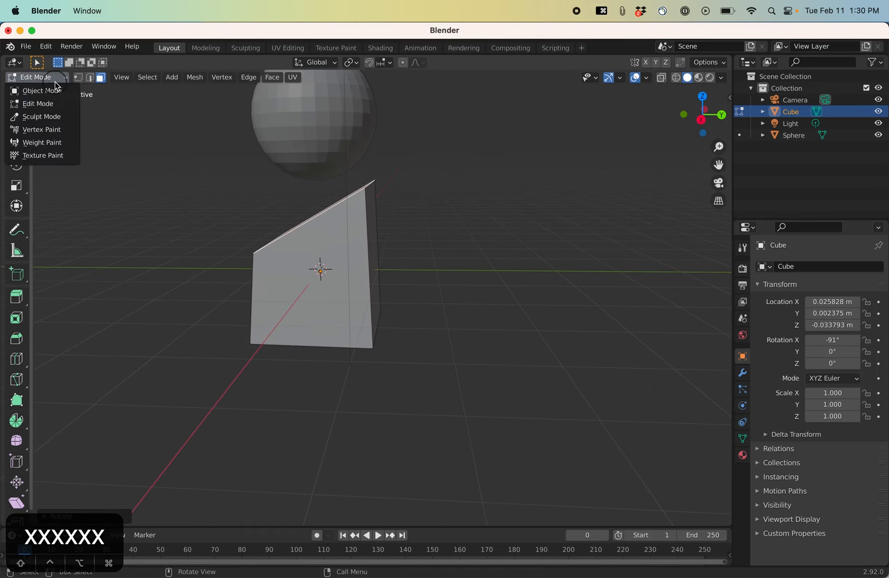
left_click(52, 92)
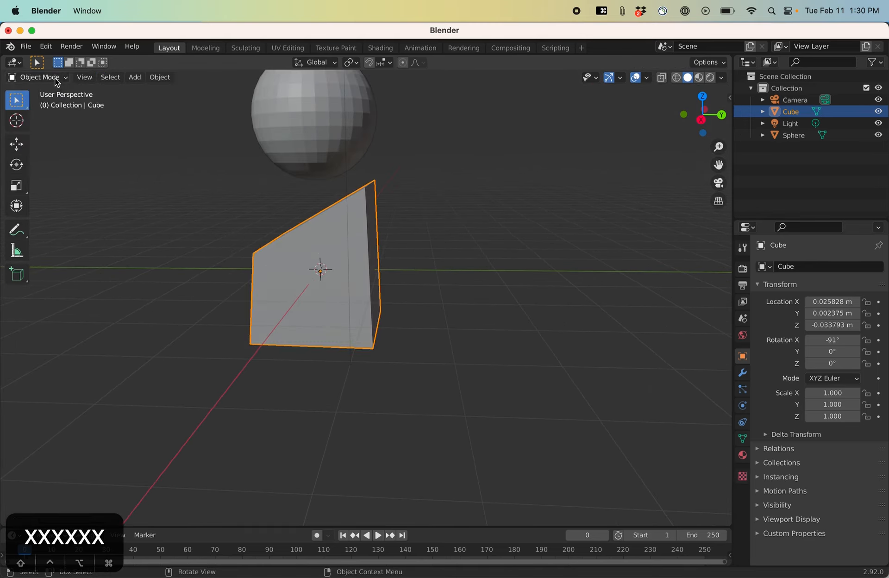
Step: Toggle the cube repeatedly between Edit Mode and Object Mode, finish in Object Mode and deselect it
key("Tab")
key("Tab")
key("Tab")
key("Tab")
key("Tab")
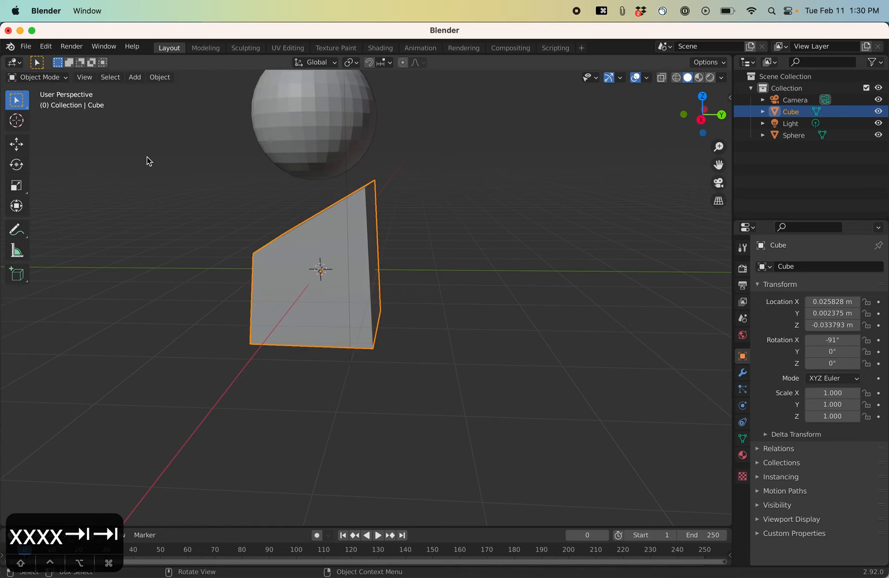
left_click(42, 77)
left_click(48, 90)
left_click(453, 208)
middle_click_drag(423, 225, 182, 168)
middle_click_drag(414, 234, 505, 221)
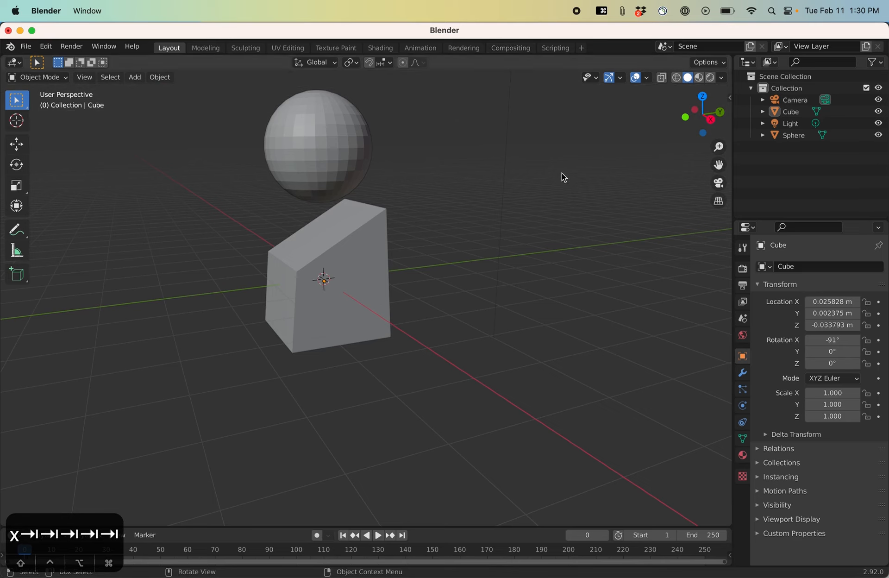
middle_click_drag(430, 272, 449, 277)
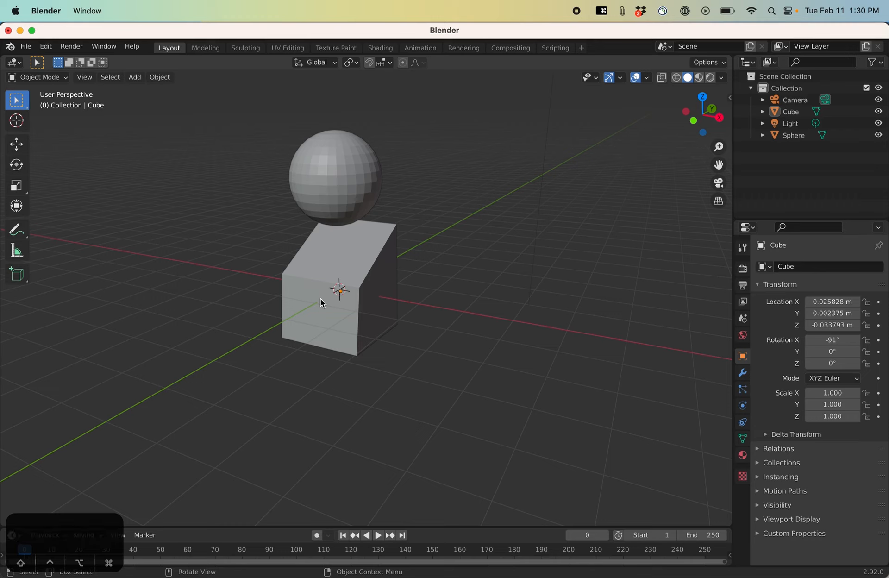
Step: Search the available commands for "sphere", and replace the search term with "scale"
key("F3")
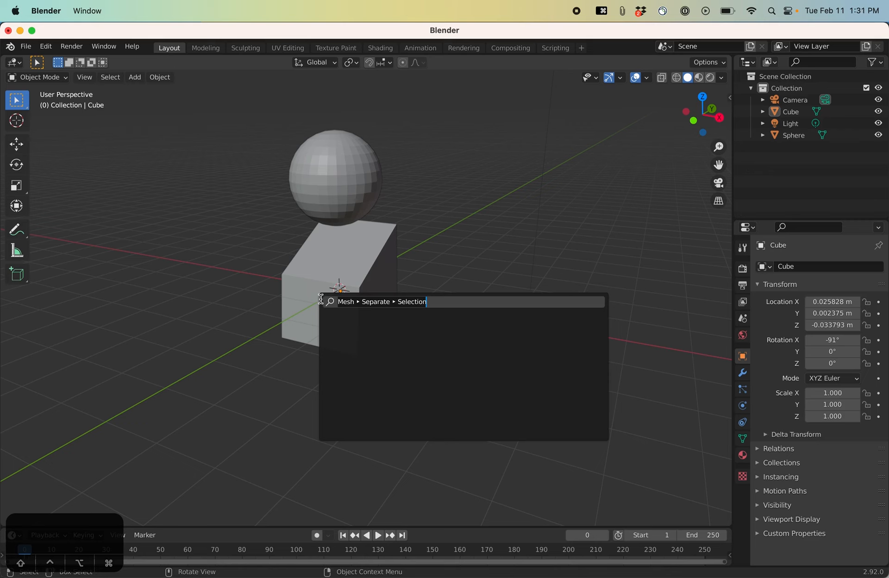
type("sphere")
key("BackSpace")
key("BackSpace")
key("BackSpace")
key("BackSpace")
key("BackSpace")
key("BackSpace")
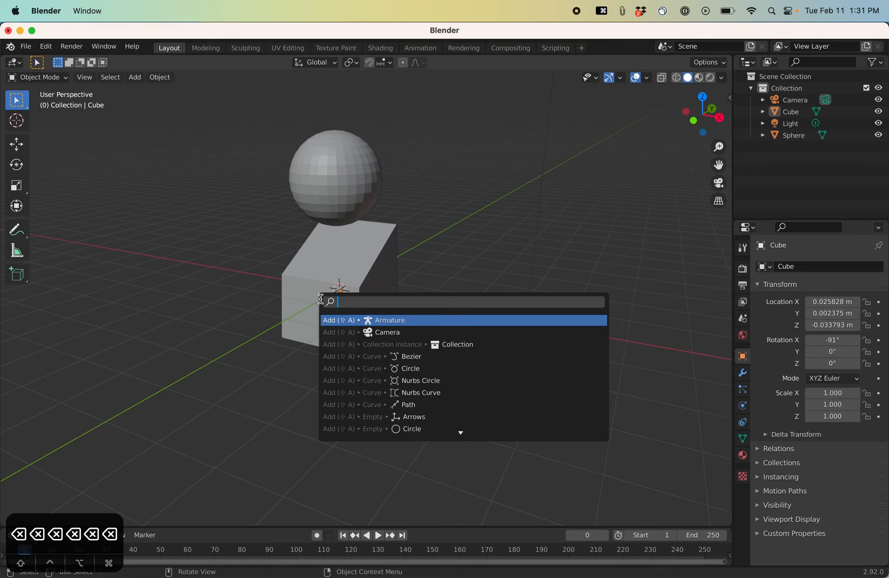
type("scale")
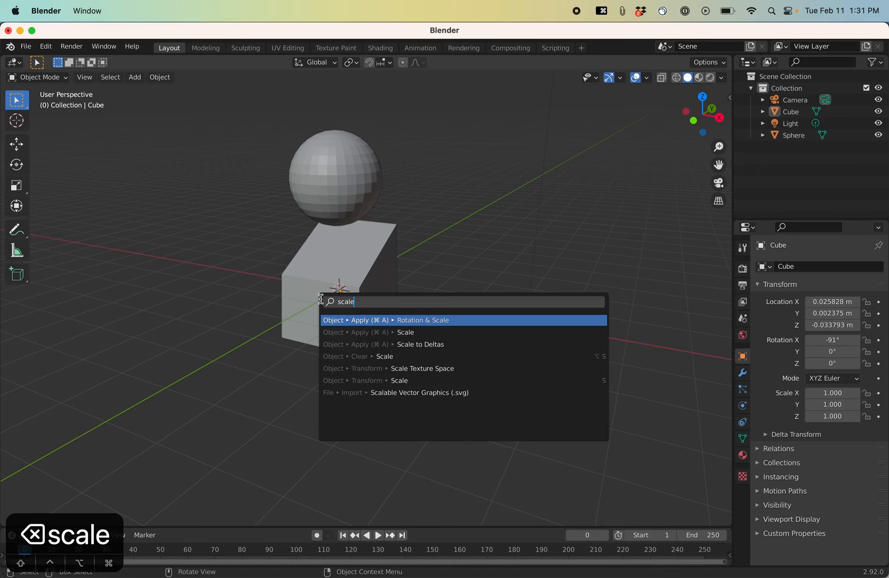
Step: Clear the search term to leave the command search, and bring up the last operation's settings
key("BackSpace")
key("BackSpace")
key("BackSpace")
key("BackSpace")
key("BackSpace")
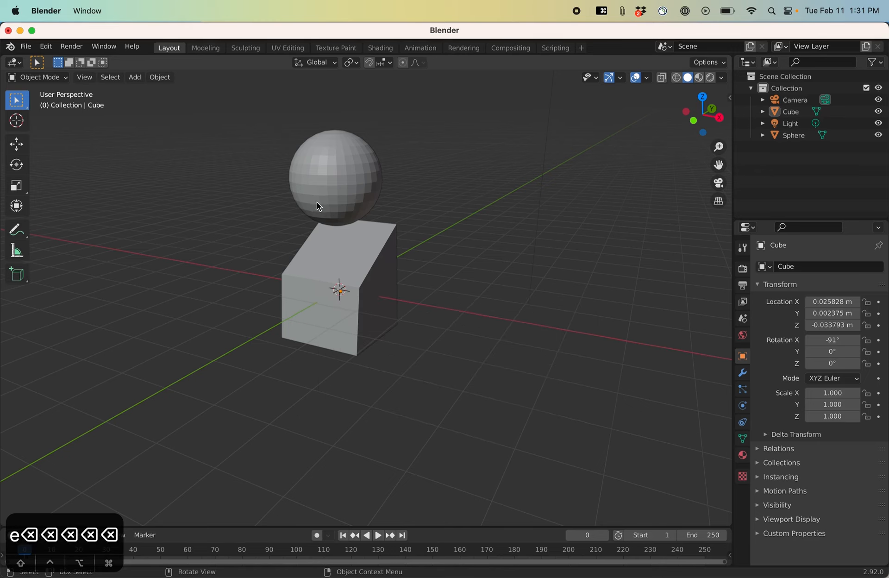
key("F9")
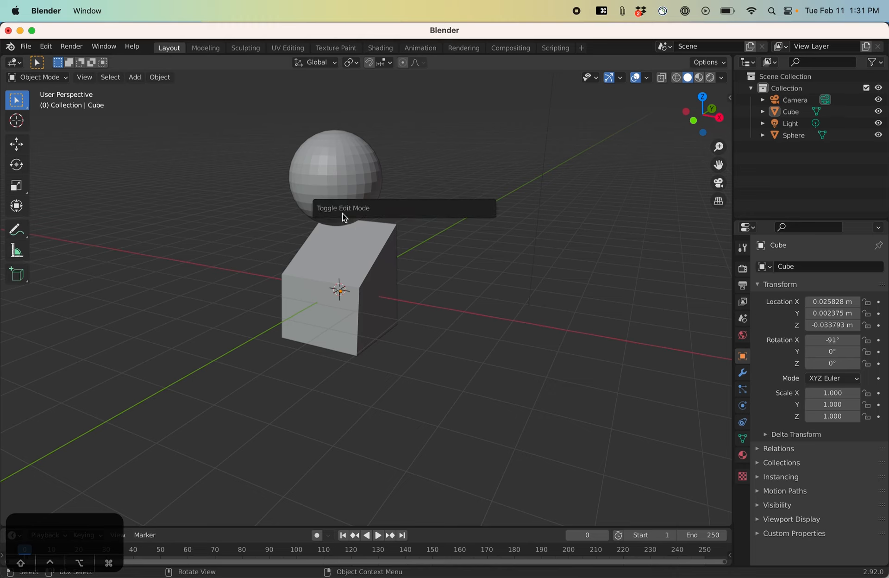
scroll(296, 157, "up", 2)
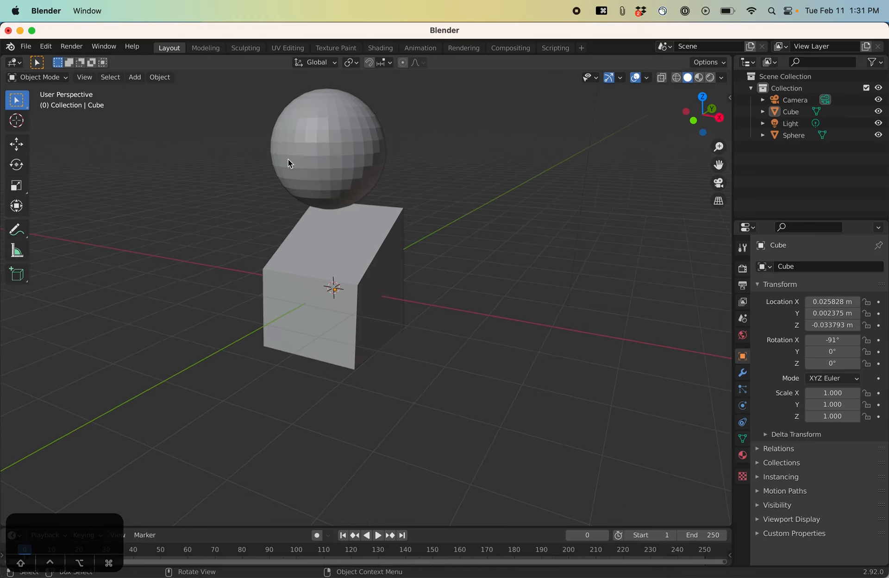
Step: Delete the cube and the sphere from the scene
middle_click_drag(397, 290, 536, 245)
left_click(789, 111)
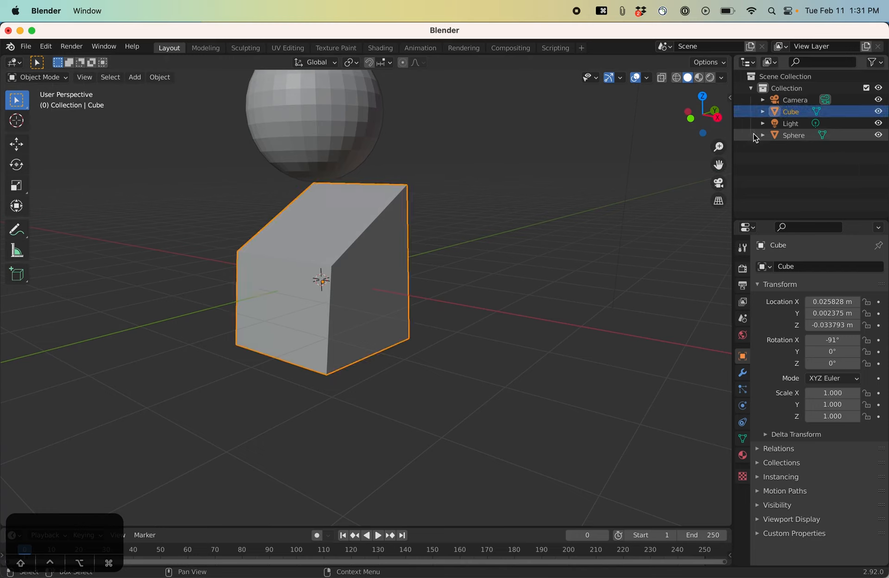
right_click(775, 112)
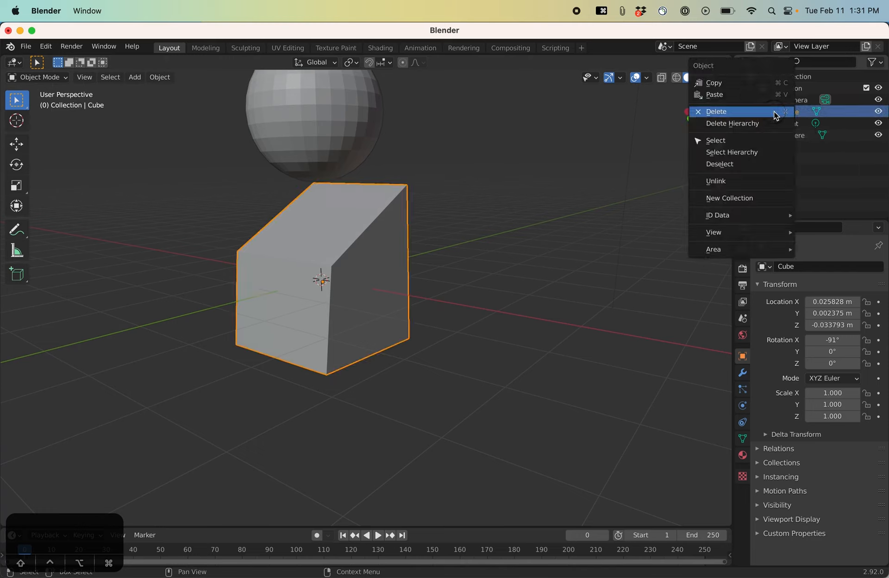
left_click(734, 113)
left_click(790, 125)
key("x")
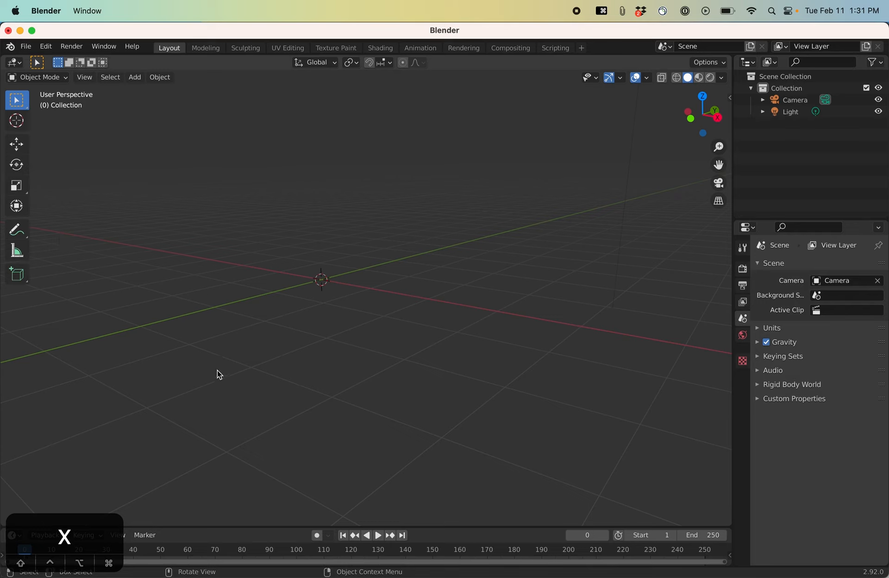
Step: Add a cylinder mesh at the scene's origin
key("shift+a")
key("shift+a")
key("shift+a")
mouse_move(178, 346)
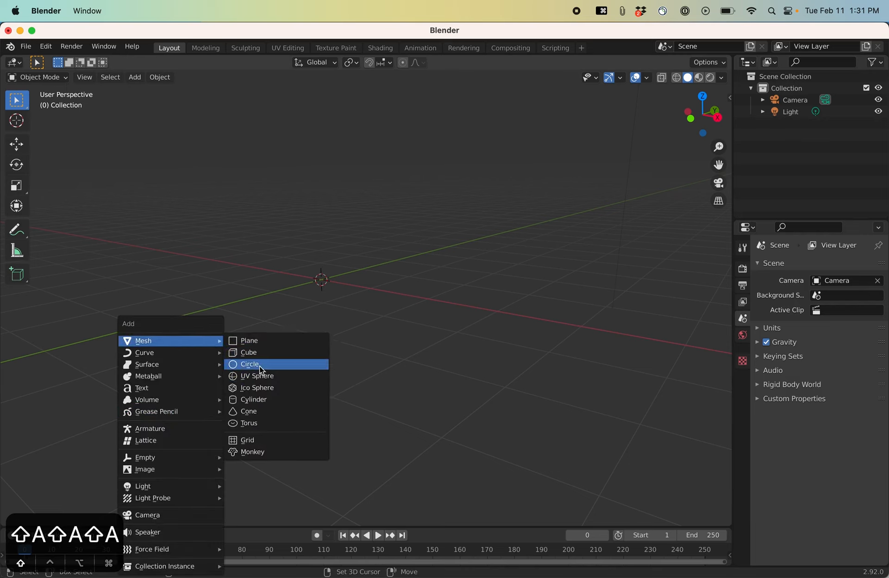
left_click(266, 406)
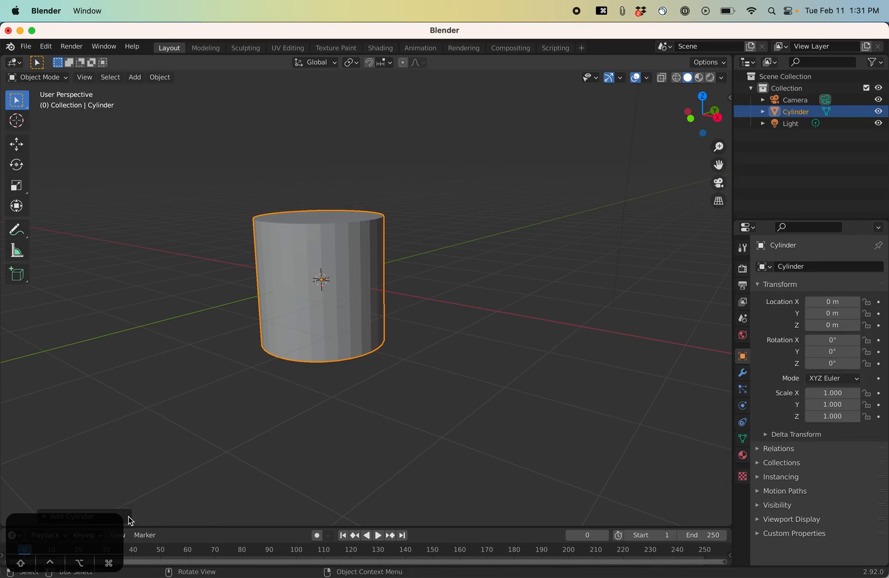
Step: Set the new cylinder to 9 vertices, a radius of 0.32 m and a depth of 2 m, and deselect it
scroll(327, 297, "up", 2)
scroll(327, 297, "down", 2)
left_click_drag(84, 520, 79, 494)
left_click_drag(29, 437, 73, 435)
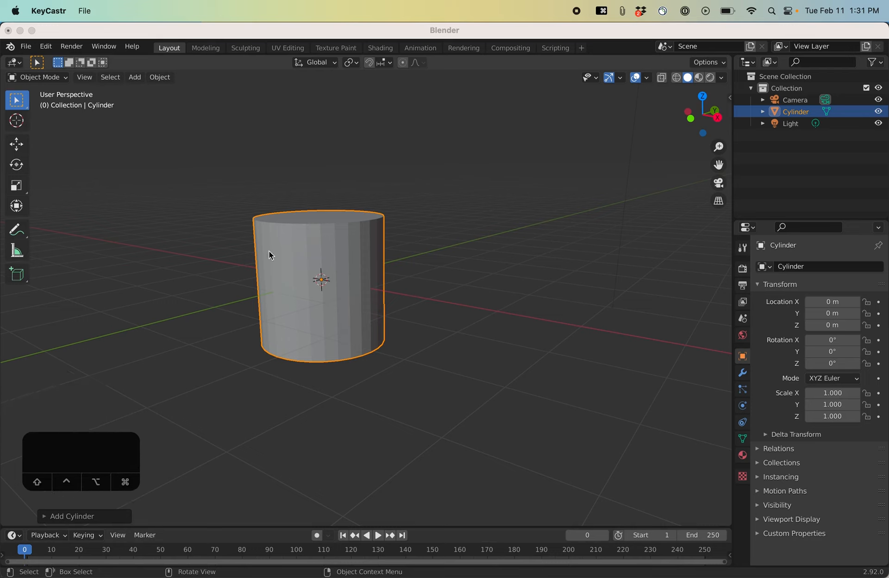
left_click(45, 519)
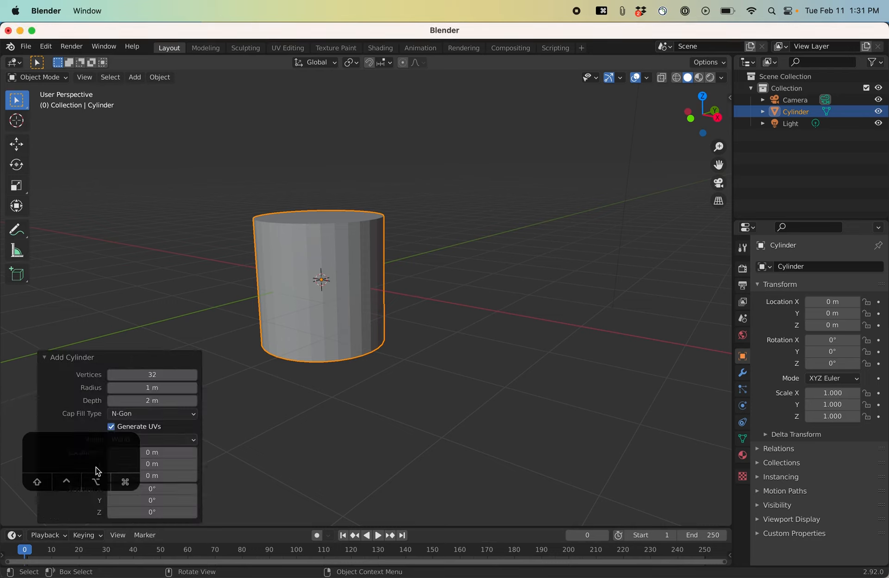
left_click_drag(64, 468, 314, 483)
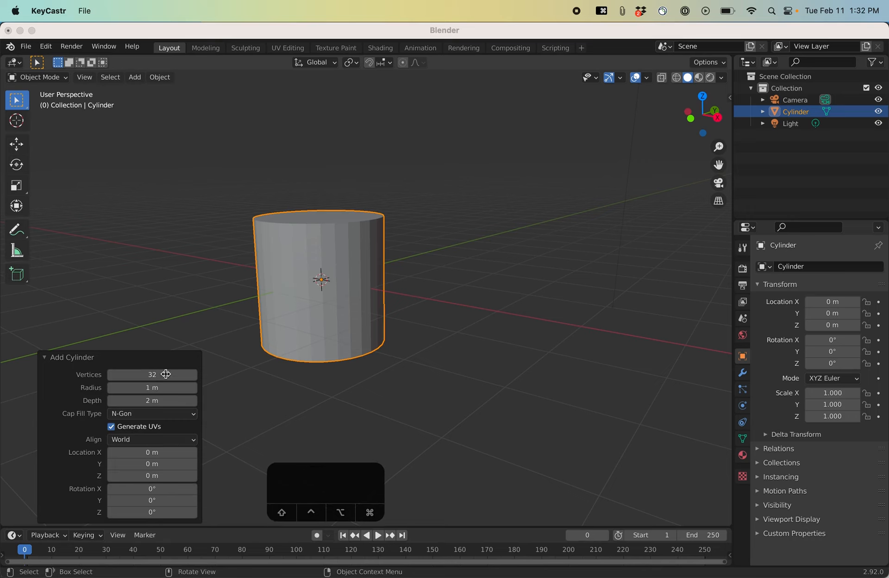
left_click_drag(190, 374, 197, 401)
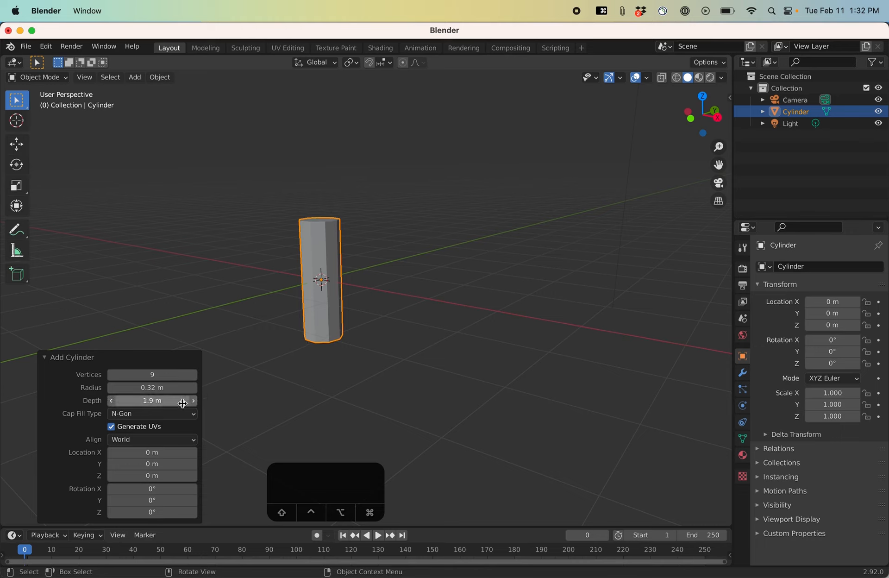
left_click(182, 402)
type("2")
key("Return")
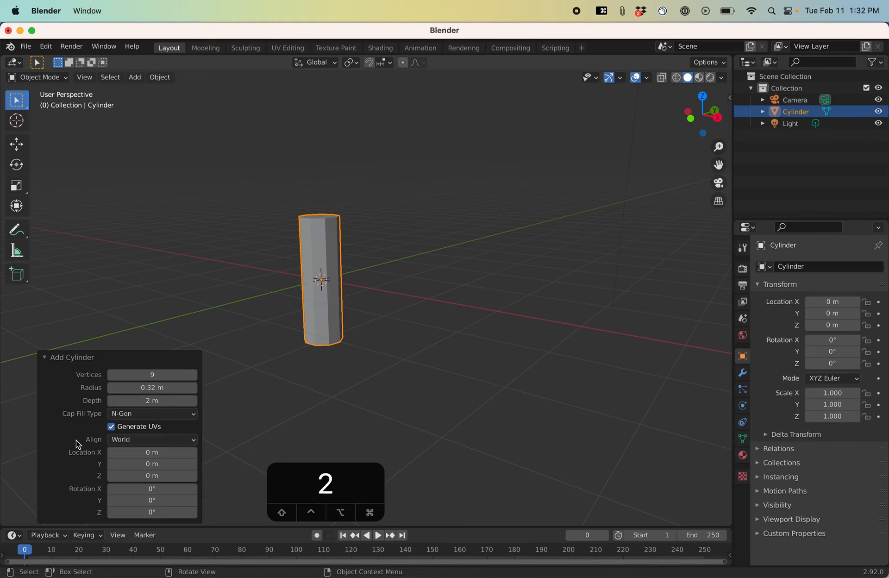
left_click(153, 461)
Step: Add a cone mesh at the scene's origin, overlapping the cylinder
scroll(354, 314, "down", 2)
scroll(354, 314, "up", 1)
scroll(354, 314, "down", 1)
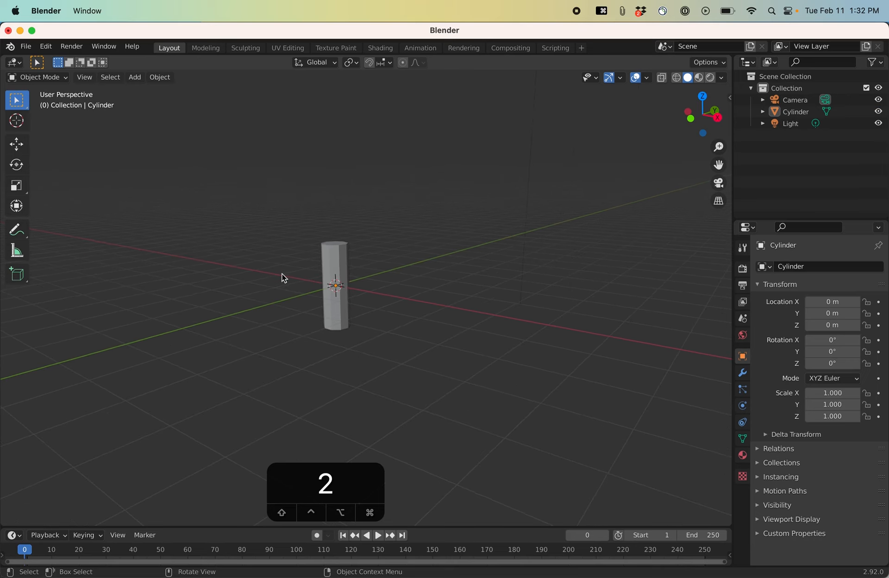
key("shift+a")
mouse_move(298, 277)
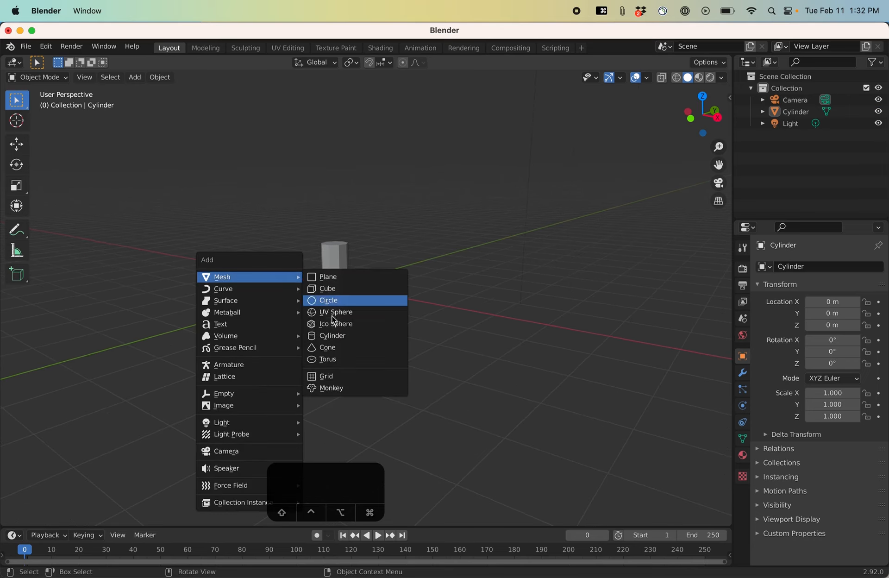
left_click(338, 347)
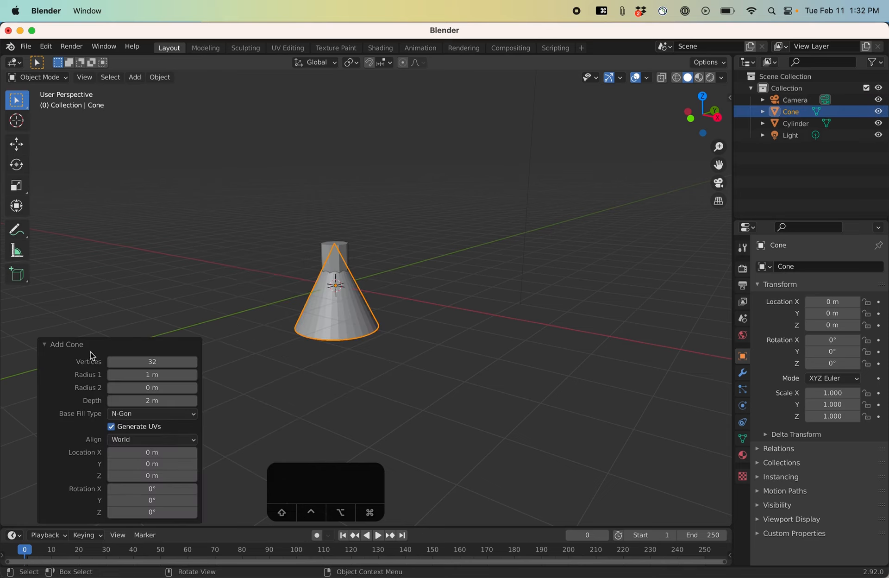
Step: Set the new cone to 13 vertices with a Z location of 1.32 m, and deselect it
left_click(50, 347)
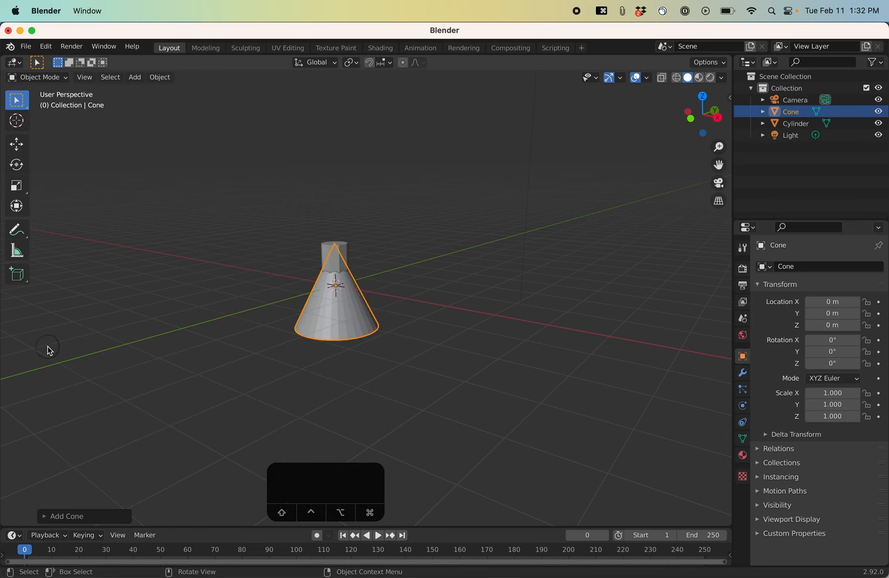
left_click(44, 516)
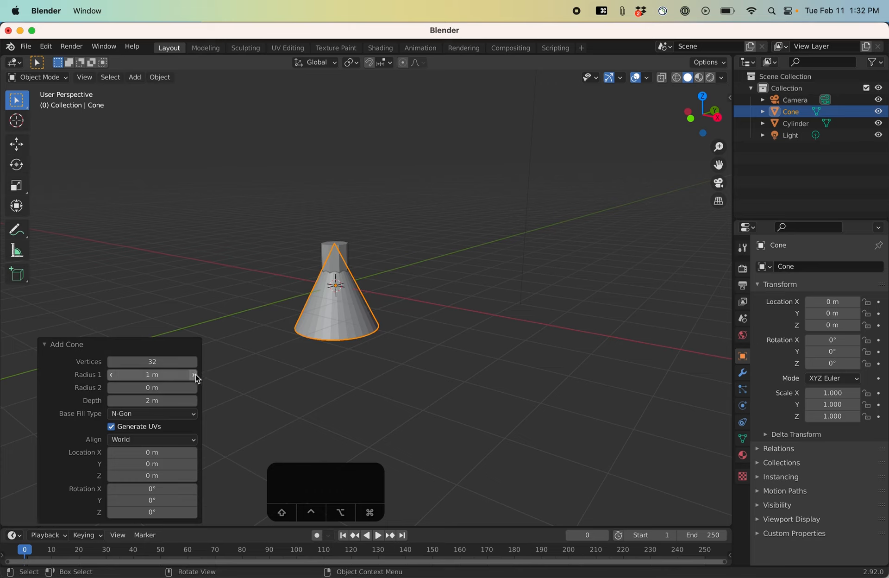
left_click(112, 362)
left_click(112, 363)
left_click(113, 362)
left_click(112, 362)
left_click(113, 362)
left_click(112, 362)
left_click(112, 362)
left_click(112, 362)
left_click(112, 362)
left_click(112, 363)
left_click(113, 362)
left_click(112, 362)
left_click(112, 363)
left_click(112, 363)
left_click(112, 362)
left_click(112, 363)
left_click(112, 363)
left_click(112, 364)
left_click(112, 363)
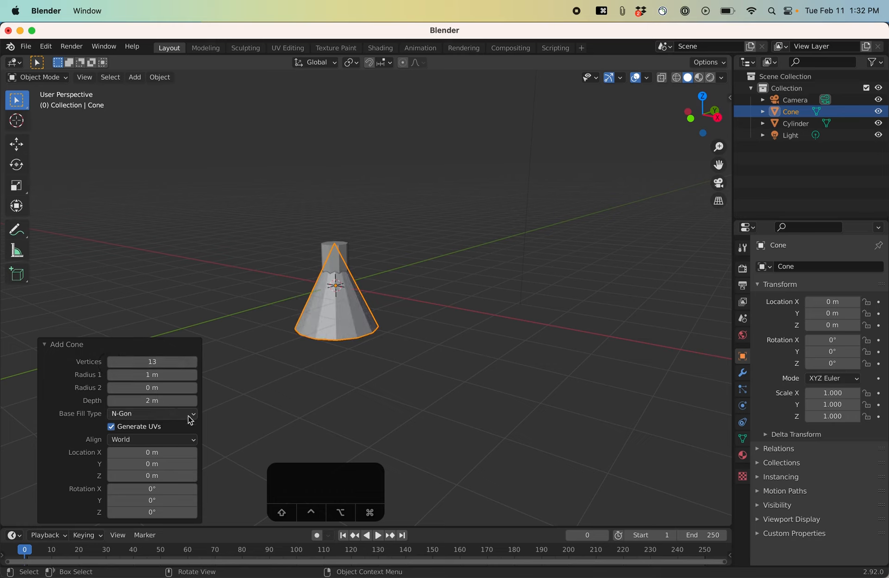
left_click_drag(194, 477, 234, 464)
left_click(307, 382)
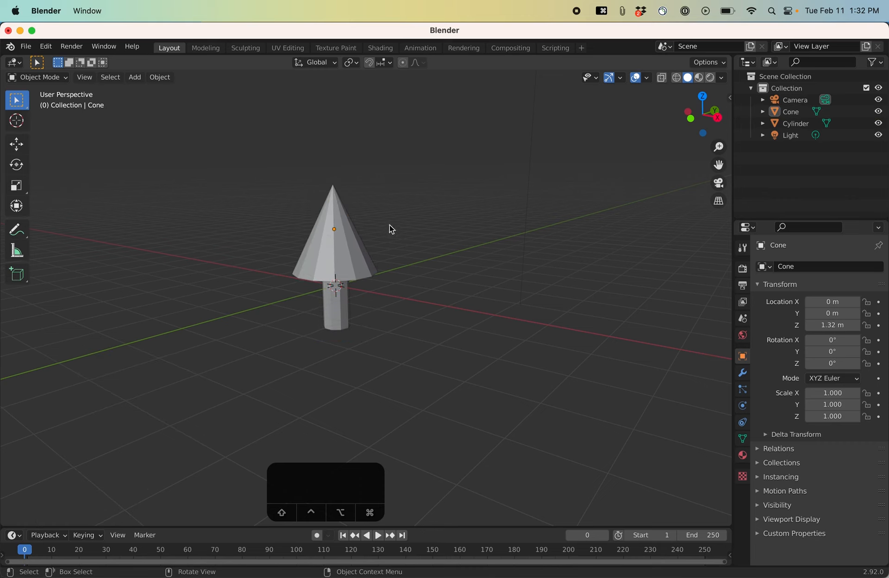
Step: Try duplicating the trunk cylinder and moving the copy aside, and undo both changes
left_click(797, 125)
right_click(796, 129)
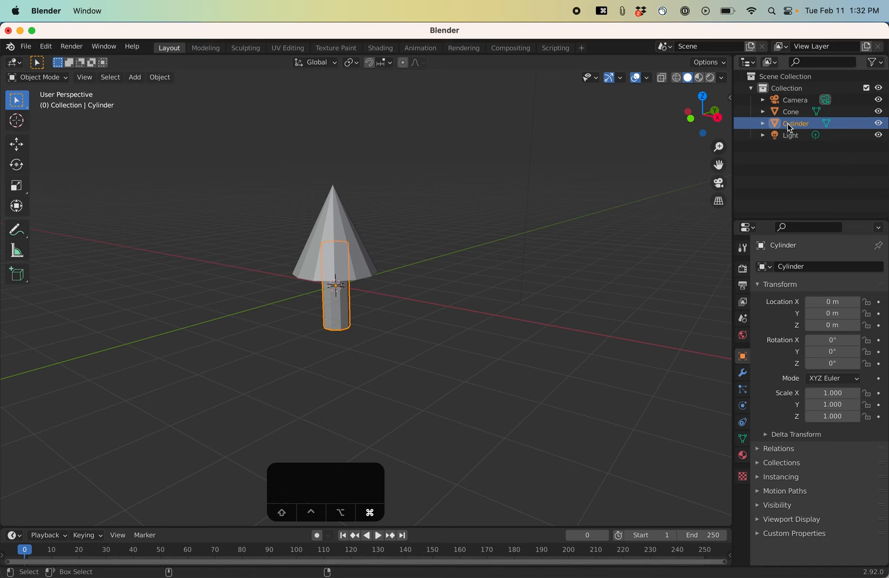
key("super+c")
key("super+v")
left_click(782, 137)
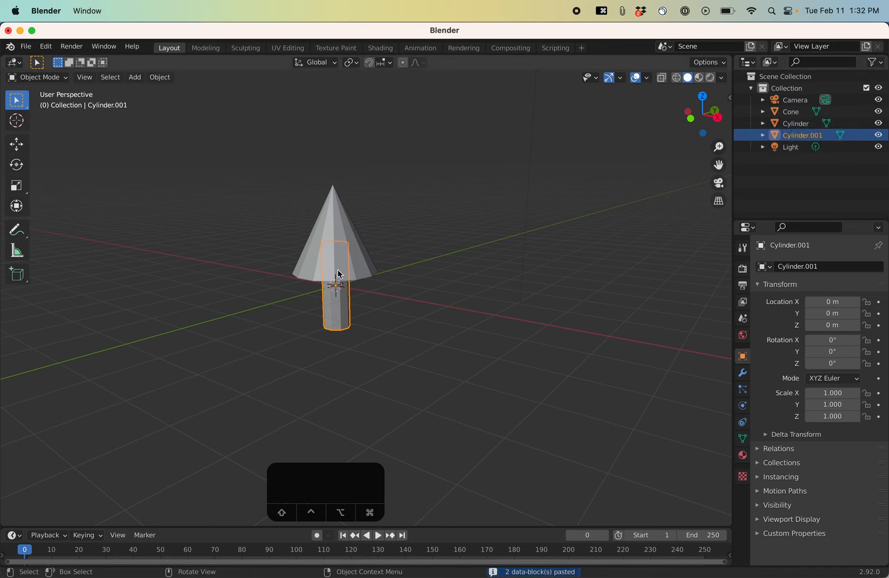
key("g")
key("g")
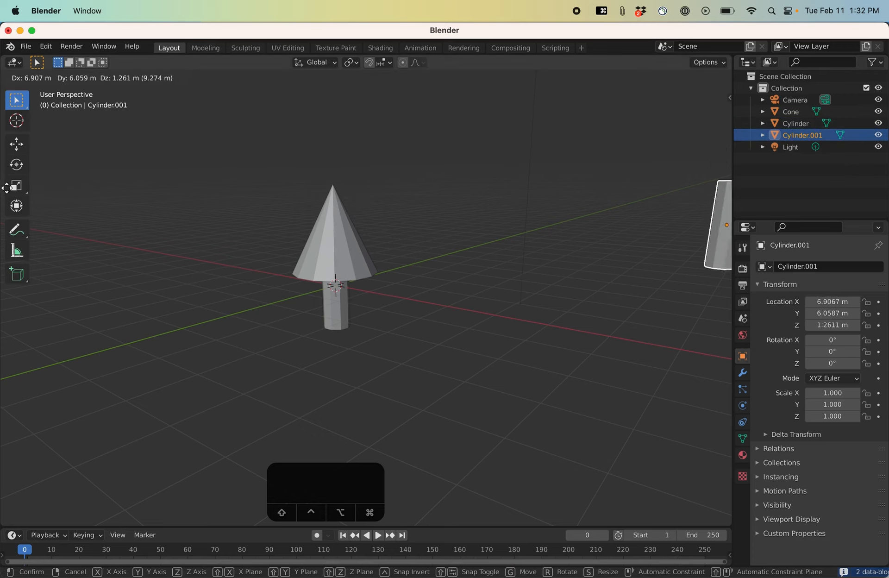
left_click(2, 253)
key("super+z")
key("super+z")
key("super+z")
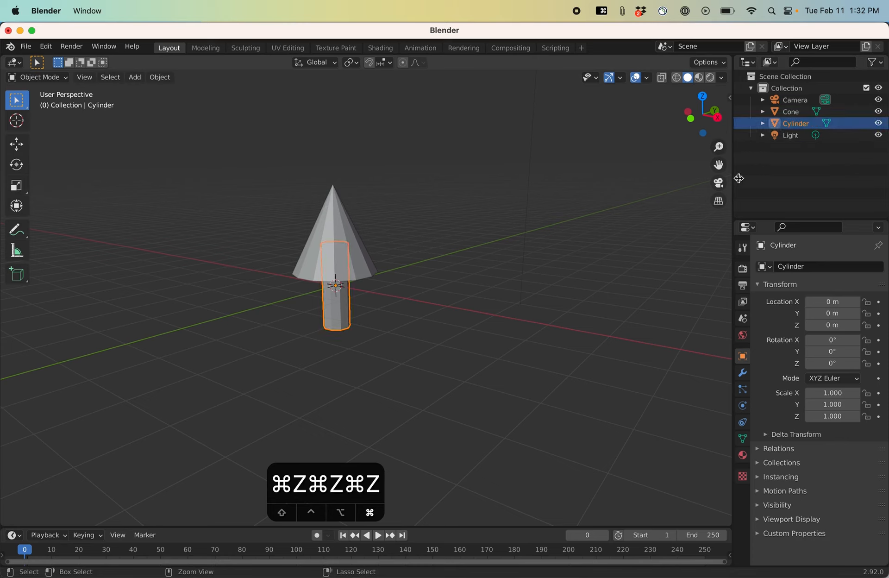
Step: Duplicate the cone by copy and paste, and select the copy
left_click(774, 112)
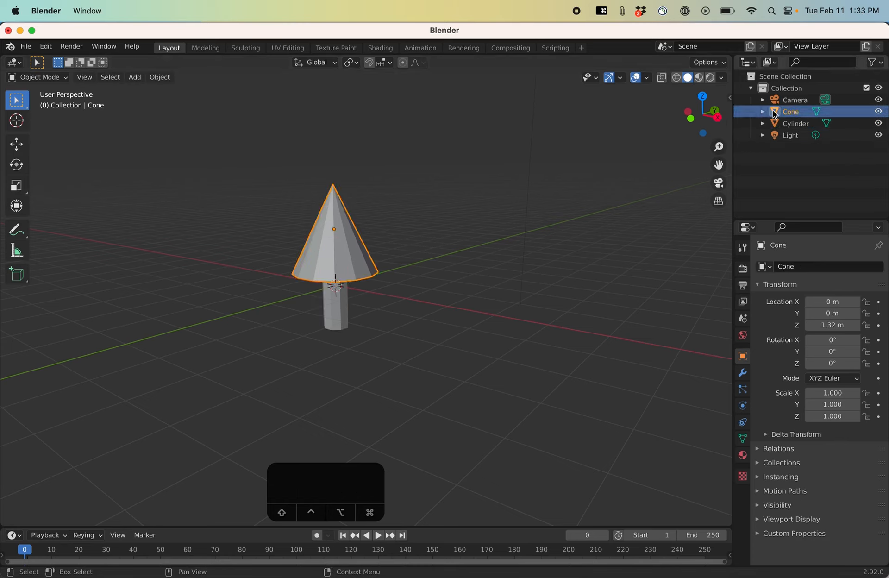
key("super+c")
key("super+v")
left_click(769, 122)
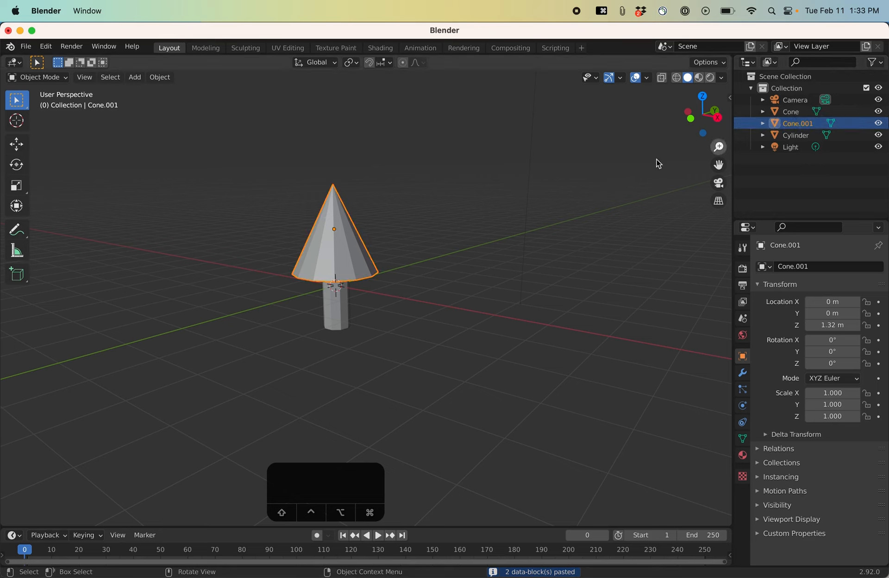
Step: Move the copied cone up along the global Z axis by about 0.97 m, stacking it over the first cone
key("g")
key("g")
key("g")
key("g")
key("g")
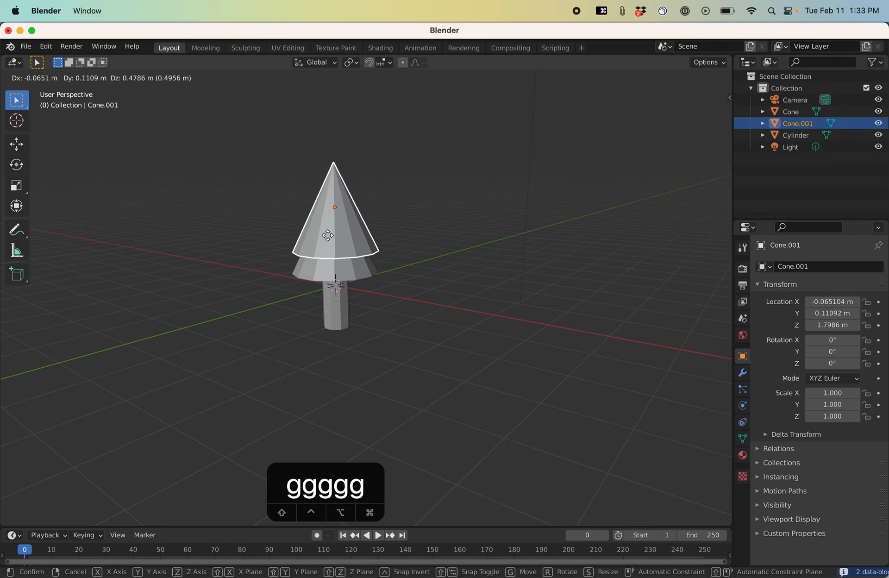
key("z")
key("z")
key("z")
key("z")
key("z")
key("z")
key("z")
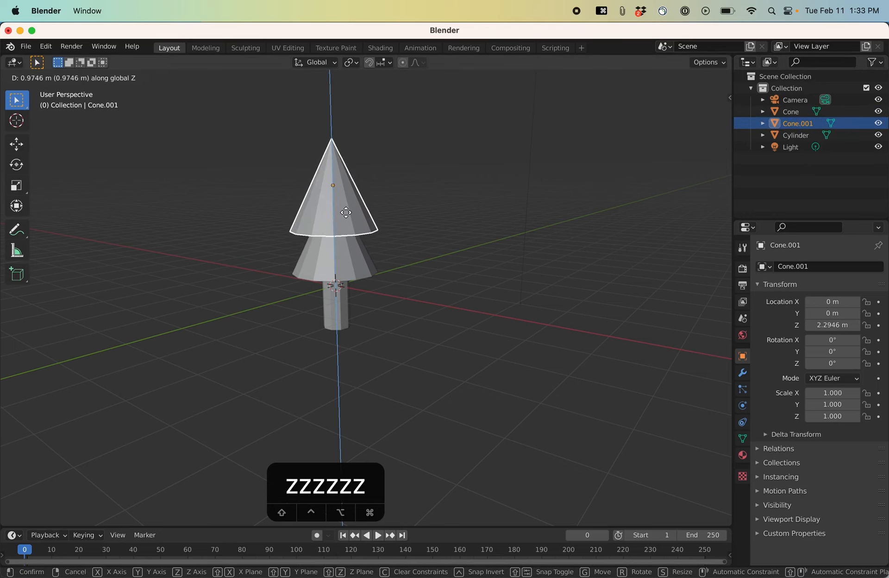
left_click(346, 212)
Step: Duplicate the upper cone and move the copy up along the global Z axis by about 1.04 m
left_click(776, 124)
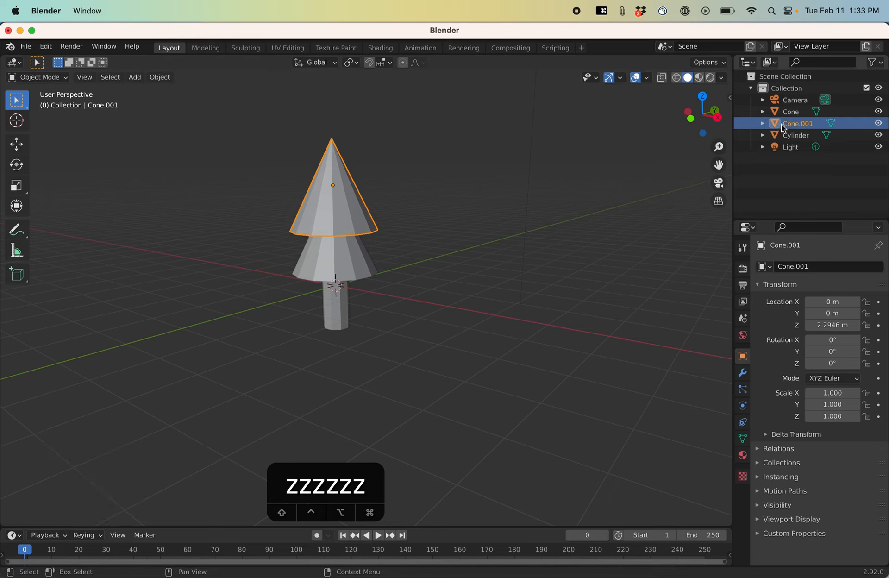
key("super+c")
key("super+v")
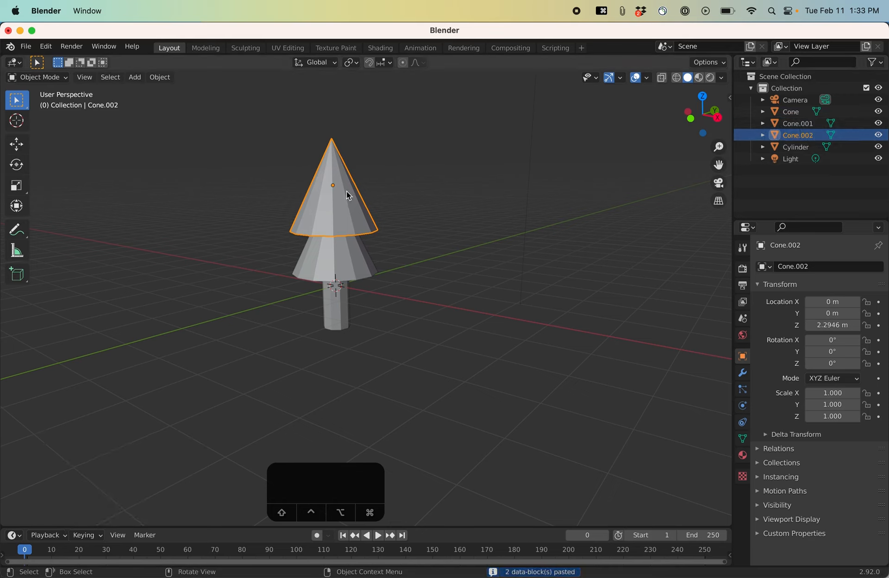
key("g")
key("g")
key("g")
key("z")
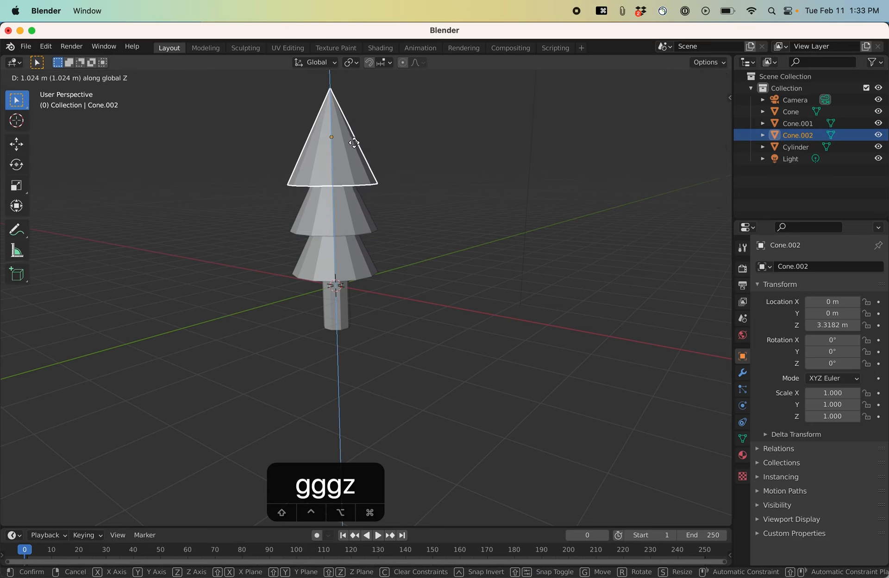
left_click(353, 143)
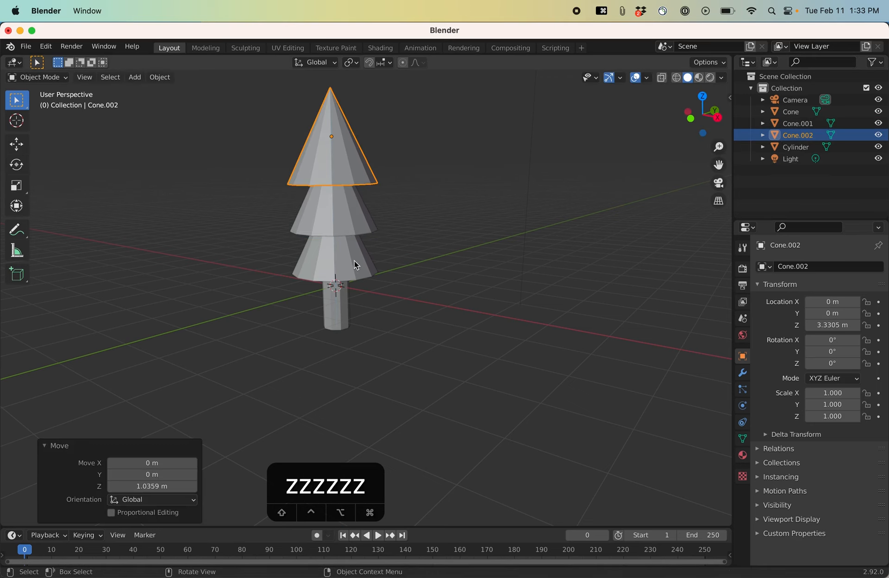
Step: Rotate the topmost cone by about -23.6° around the global Z axis and scale it uniformly to about 0.76
middle_click_drag(366, 285, 407, 239)
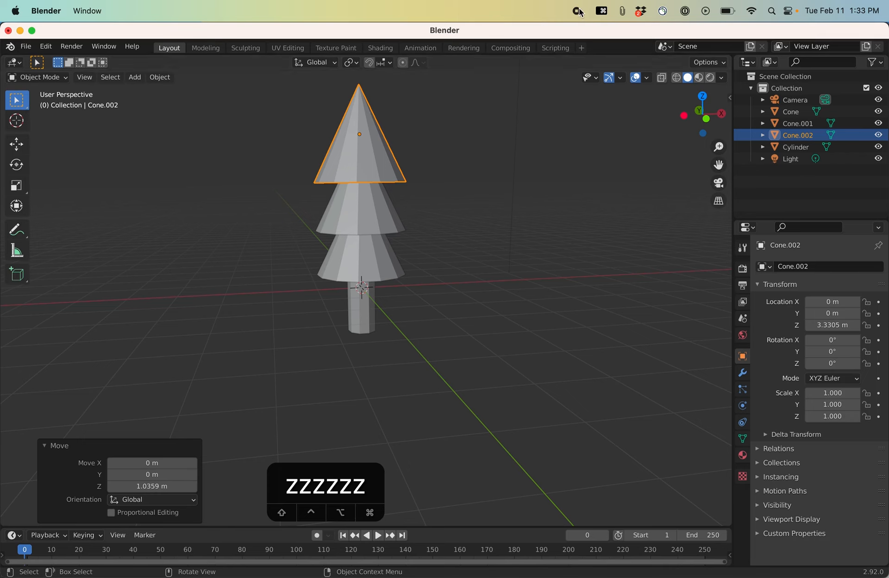
key("r")
key("z")
left_click(477, 147)
key("s")
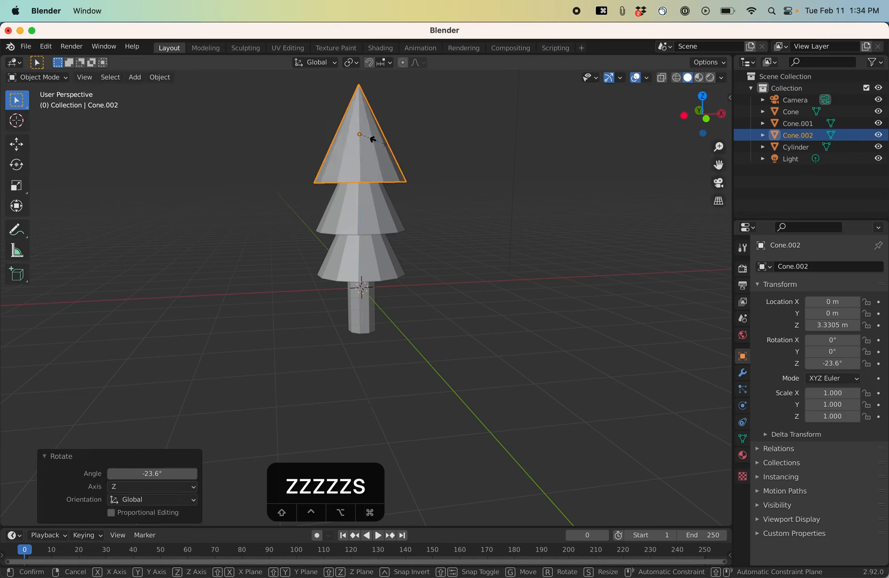
left_click(374, 148)
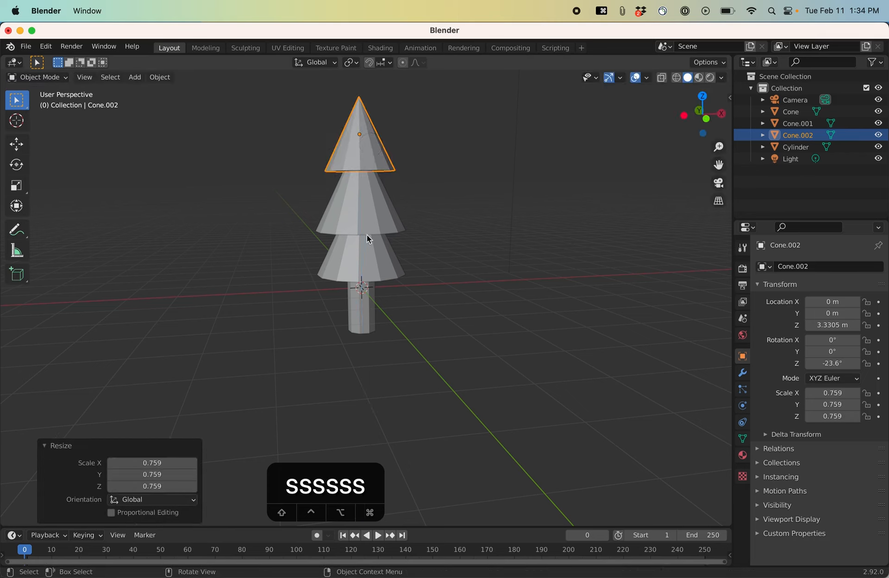
Step: Scale the middle cone uniformly to about 0.86
left_click(369, 217)
key("s")
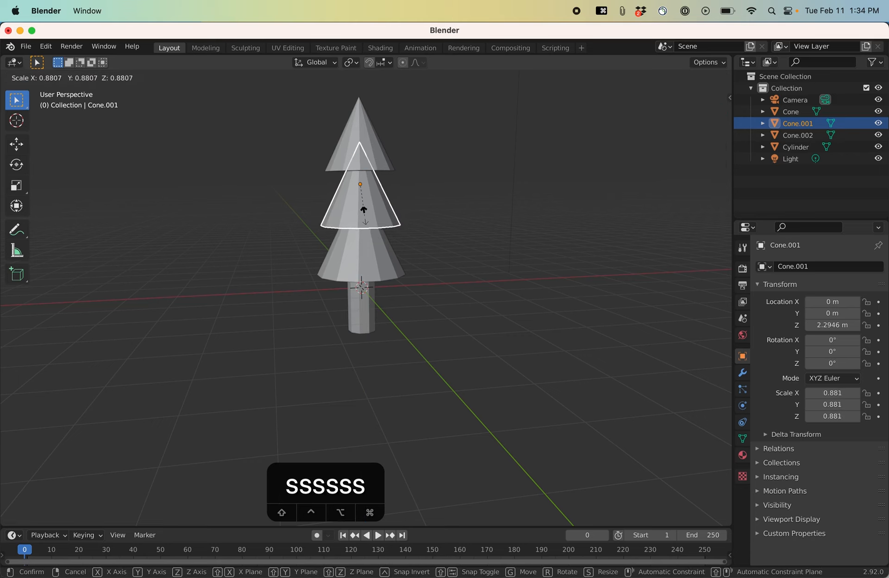
left_click(366, 220)
Step: Examine the proportions of the stacked cones and trunk from several angles and distances
middle_click_drag(445, 258, 405, 232)
scroll(404, 232, "down", 5)
scroll(404, 227, "up", 5)
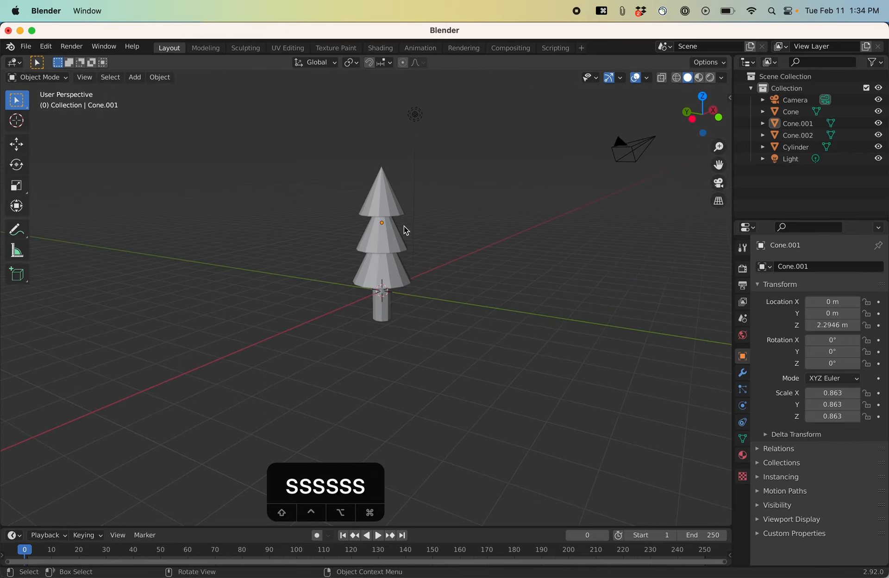
middle_click_drag(441, 240, 407, 252)
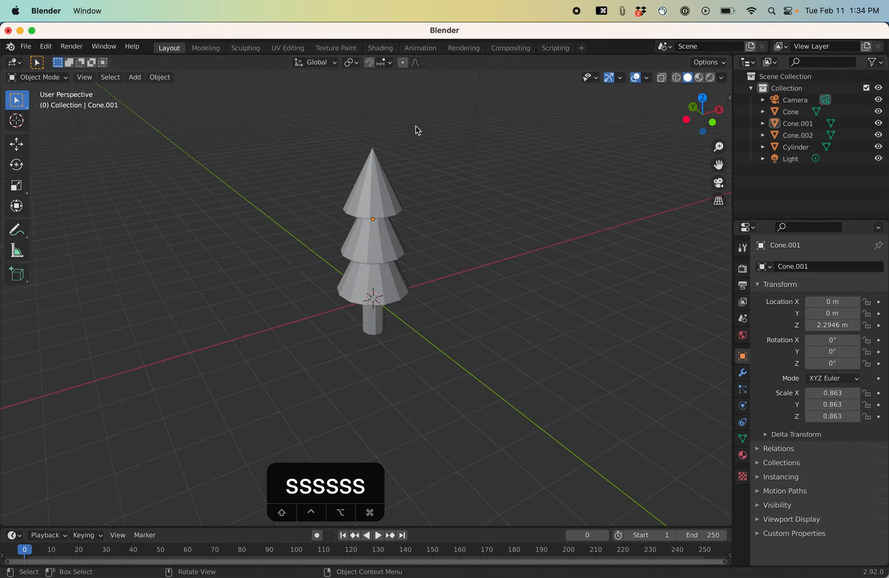
scroll(412, 97, "down", 3)
scroll(385, 246, "down", 2)
scroll(386, 246, "up", 3)
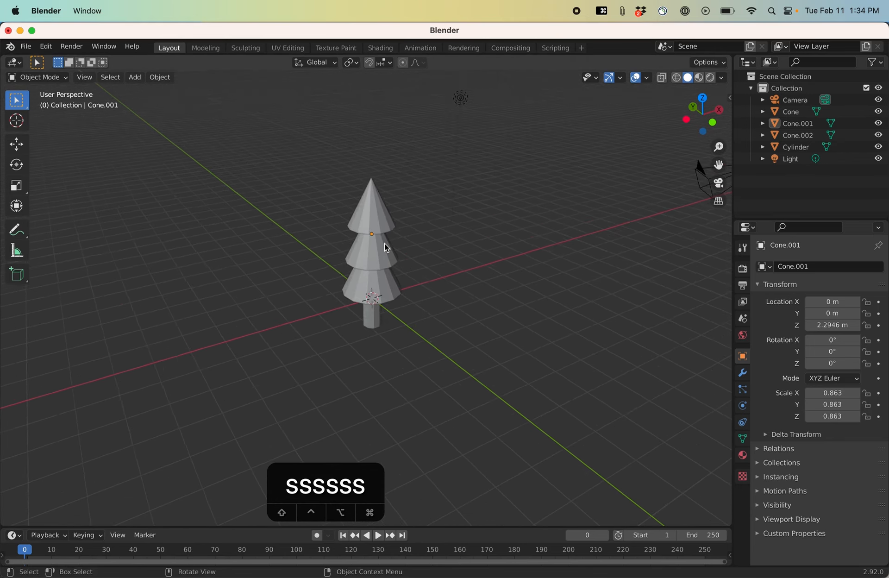
scroll(387, 245, "up", 3)
scroll(388, 243, "down", 1)
middle_click_drag(452, 265, 476, 166)
scroll(476, 166, "down", 1)
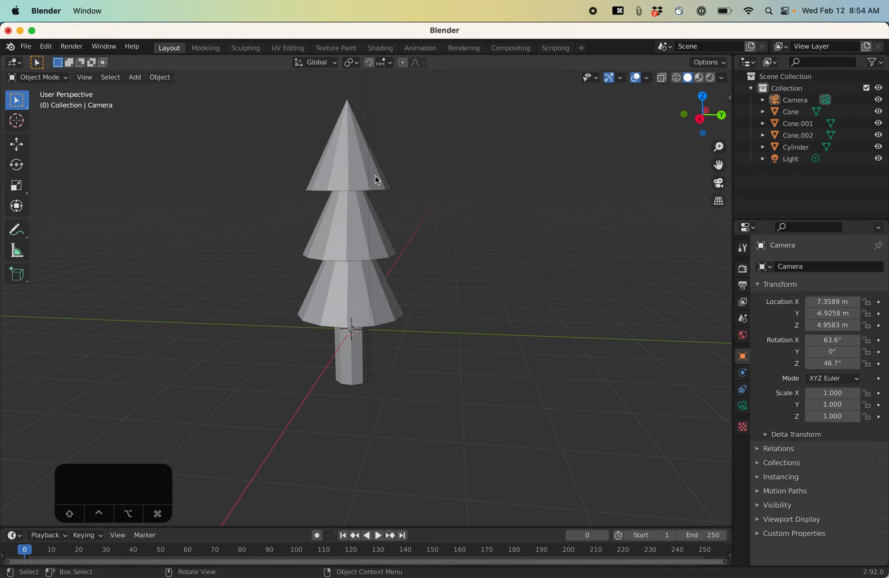
middle_click_drag(434, 249, 454, 292)
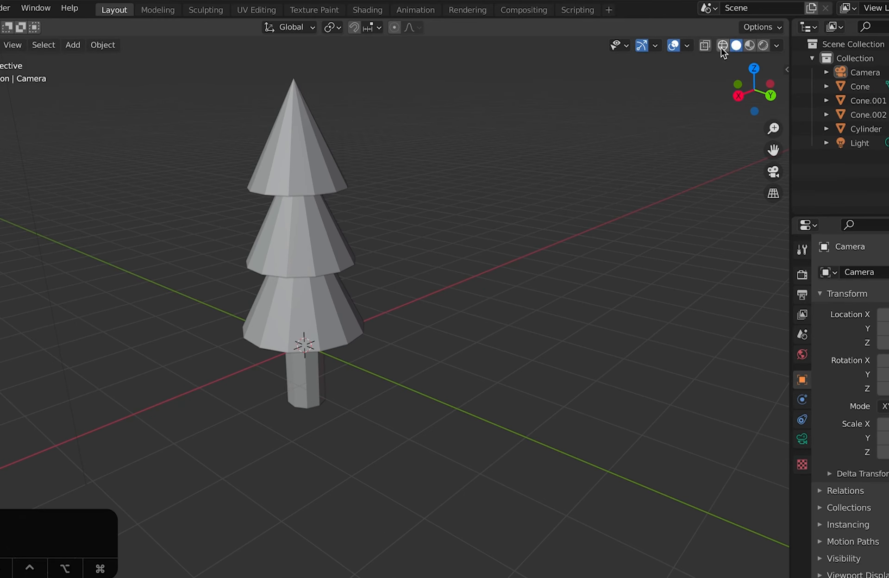
Step: Compare the wireframe, solid, material preview and rendered viewport shading modes, ending in material preview
left_click(722, 45)
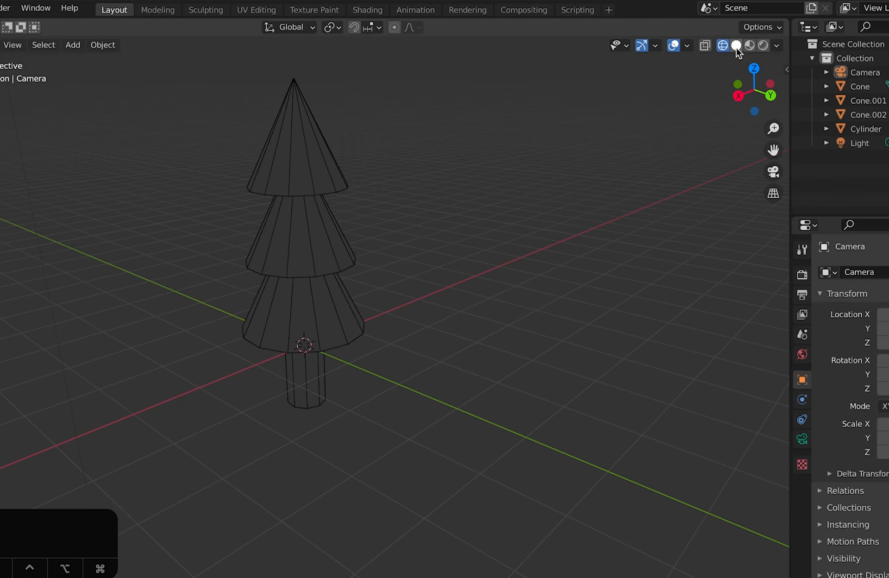
left_click(737, 47)
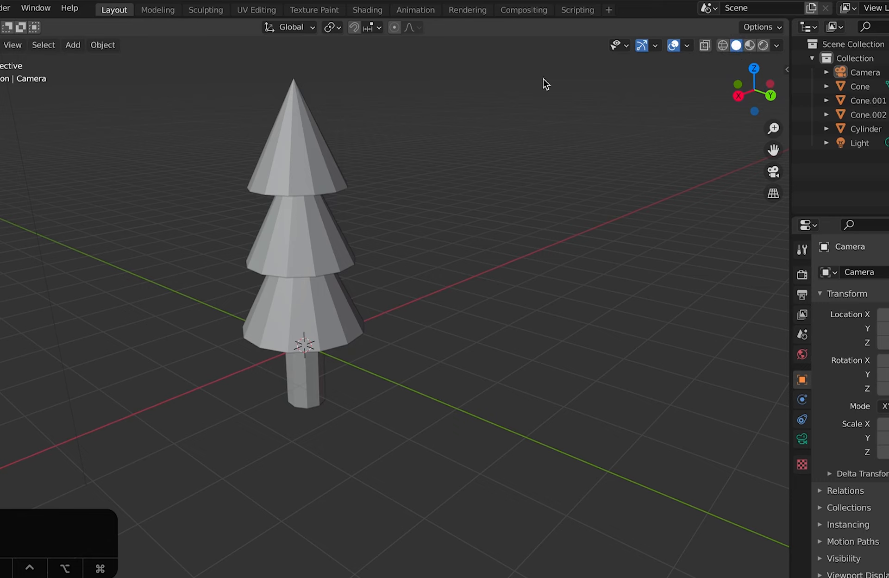
left_click(751, 47)
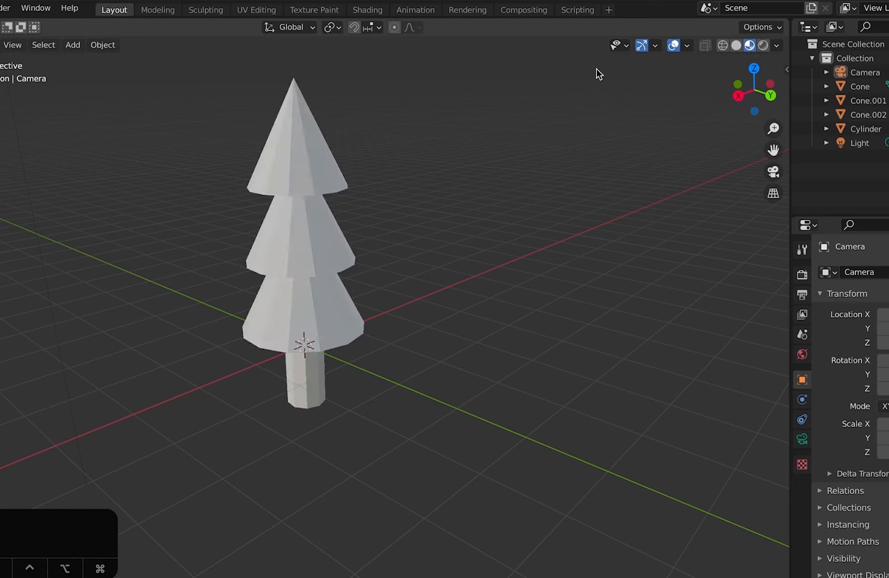
left_click(764, 46)
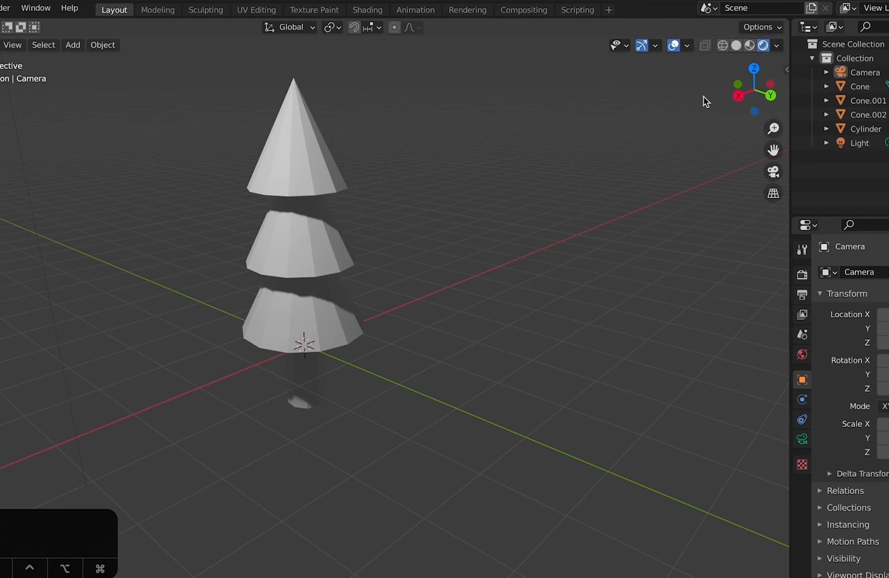
left_click(750, 45)
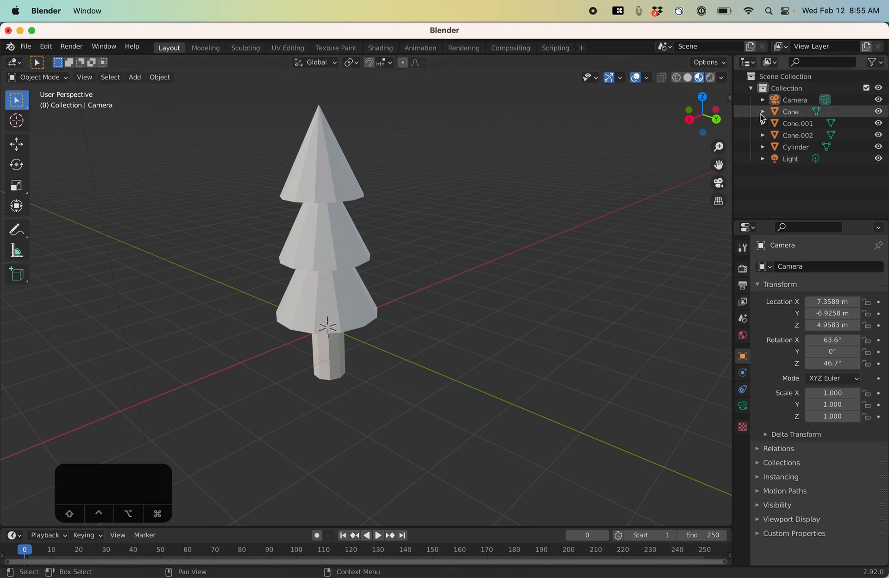
Step: Select the trunk cylinder and create a new material for it
left_click(793, 151)
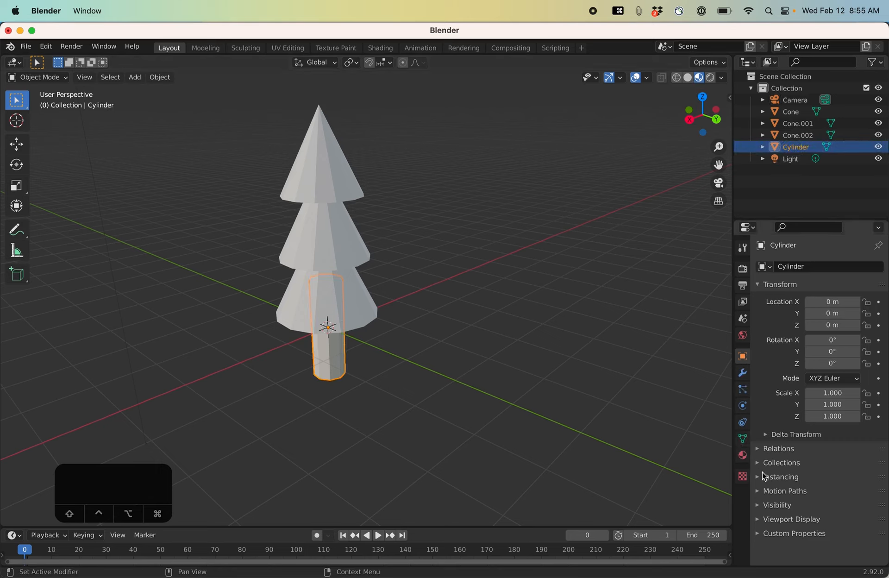
left_click(743, 455)
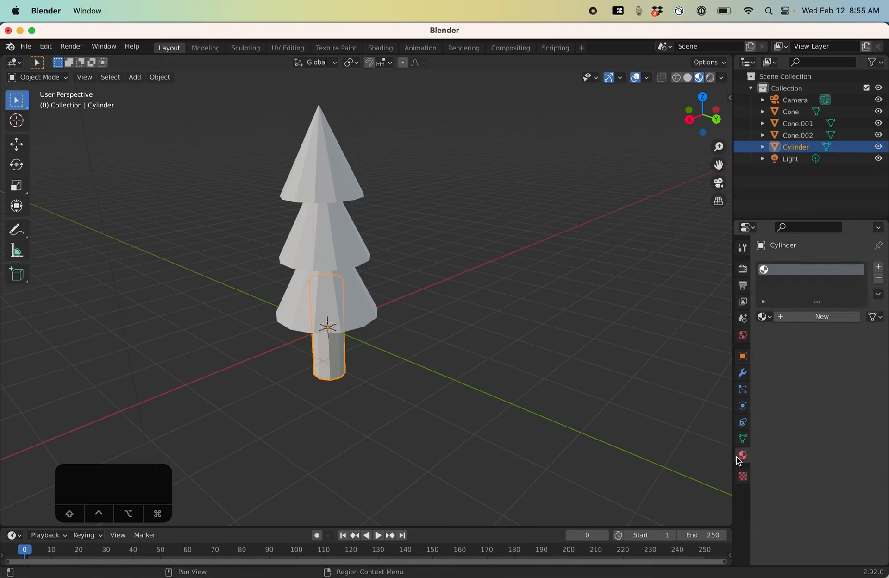
left_click(806, 315)
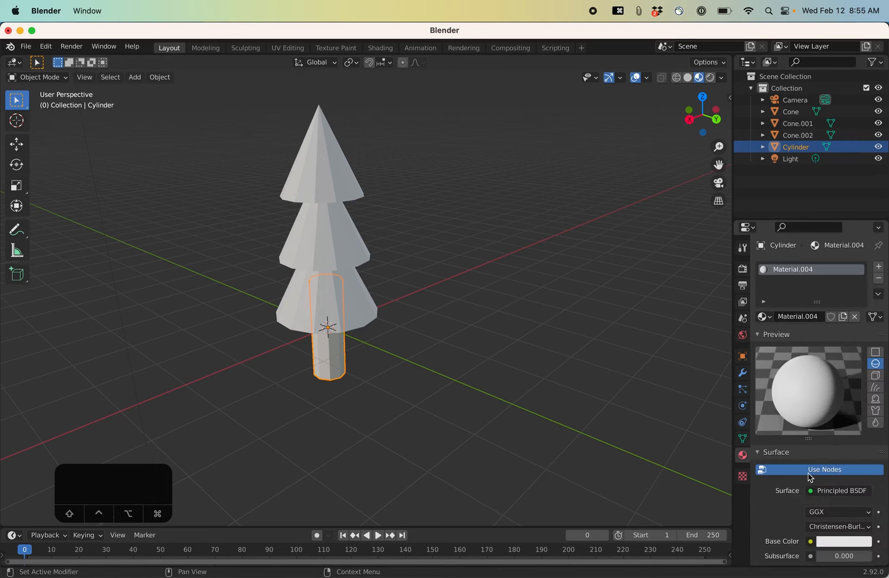
Step: Set the trunk material's base color to brown, about hue 0.057, saturation 0.707 and value 0.549, and deselect the trunk
scroll(780, 512, "down", 3)
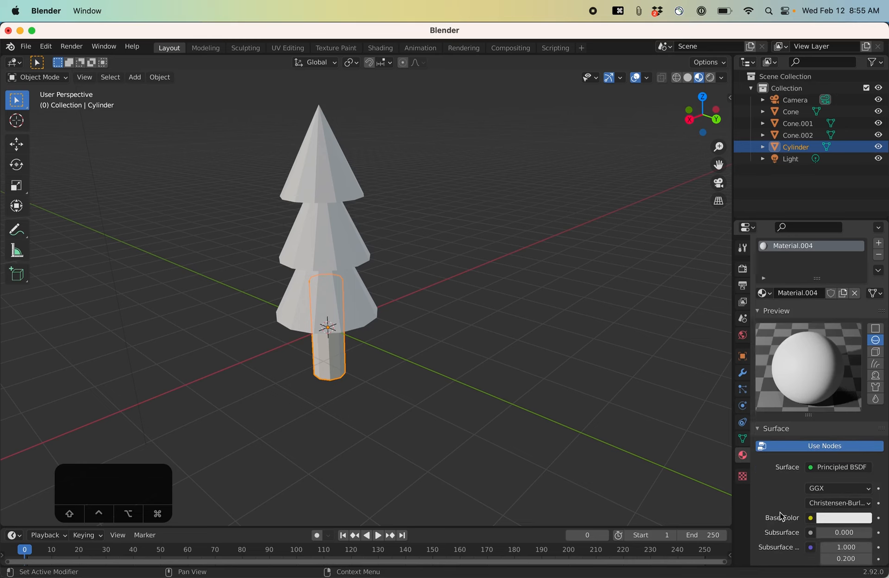
left_click(841, 506)
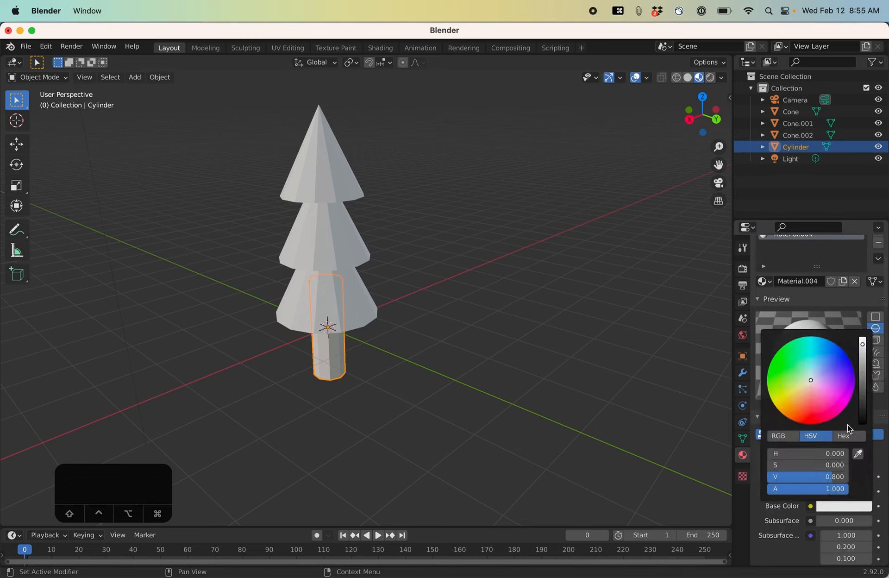
left_click(824, 391)
left_click_drag(824, 392, 802, 397)
left_click(863, 356)
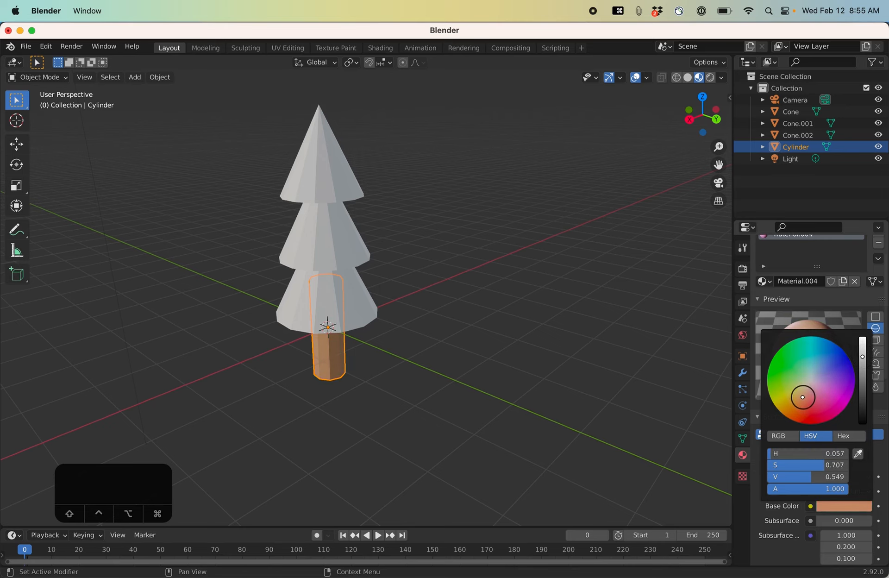
left_click(376, 424)
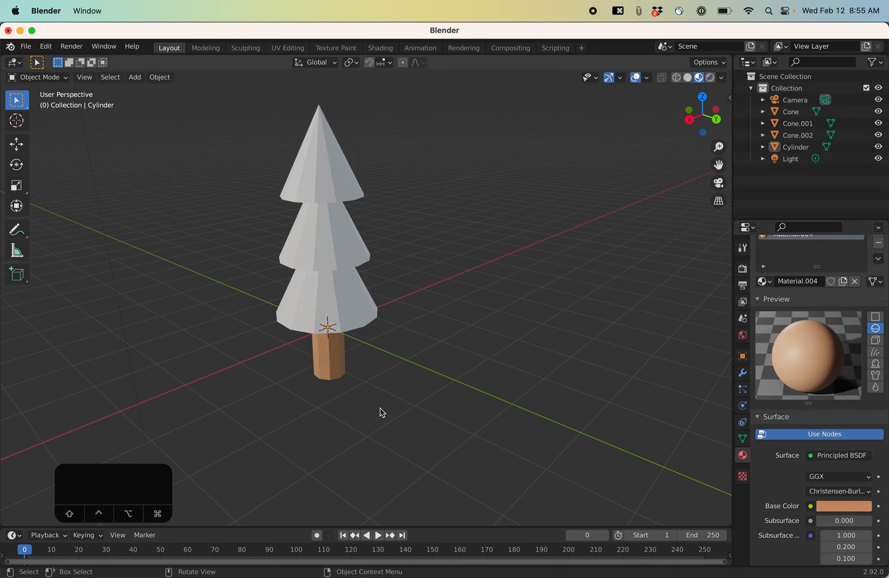
Step: Give the lowest cone a new material with a green base color, about hue 0.355, saturation 0.867 and value 0.8
middle_click_drag(382, 412, 388, 383)
left_click(338, 277)
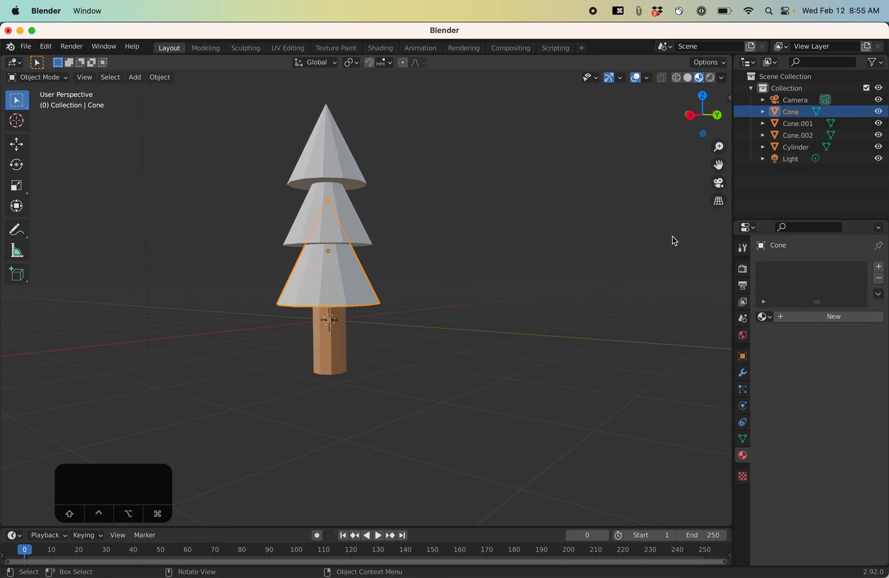
left_click(790, 321)
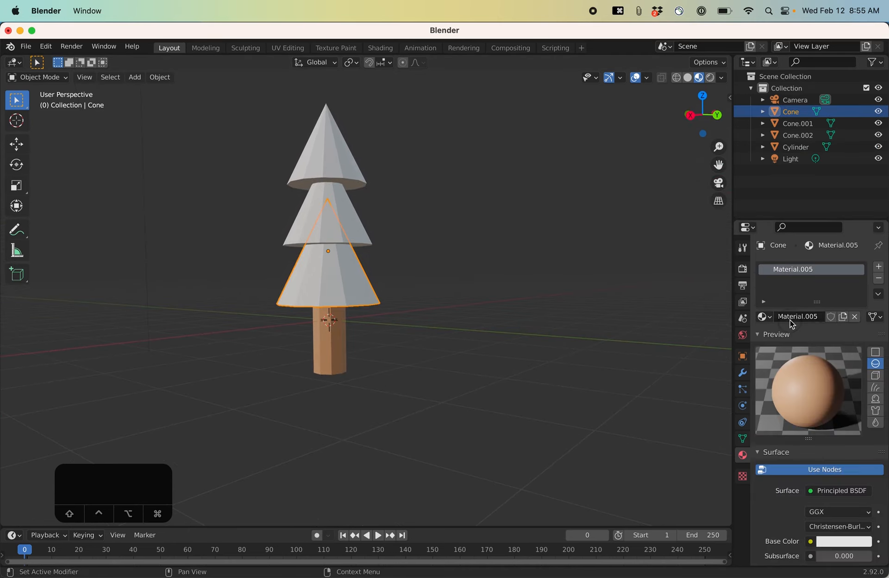
left_click(826, 540)
left_click(789, 398)
left_click_drag(789, 397, 791, 397)
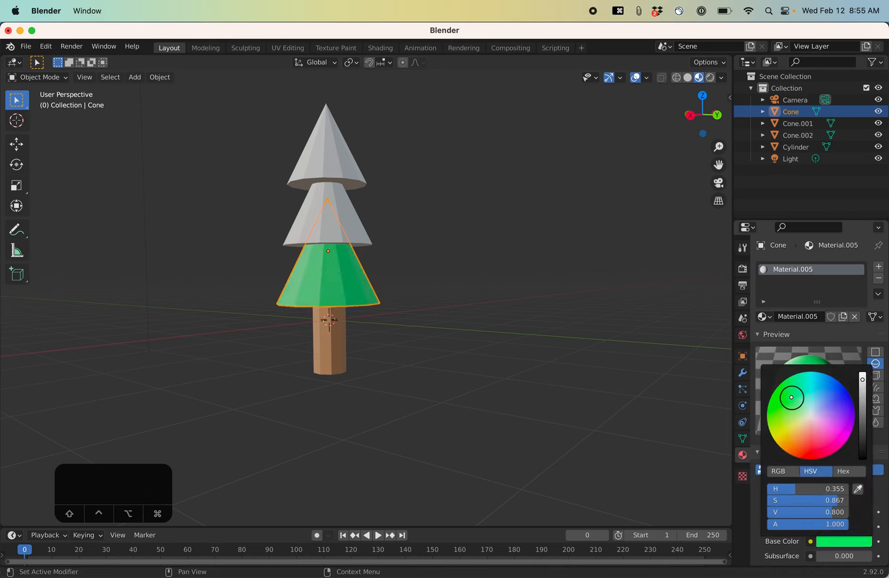
left_click(800, 339)
Step: Assign the existing green Material.005 to the middle cone and the top cone
left_click(796, 125)
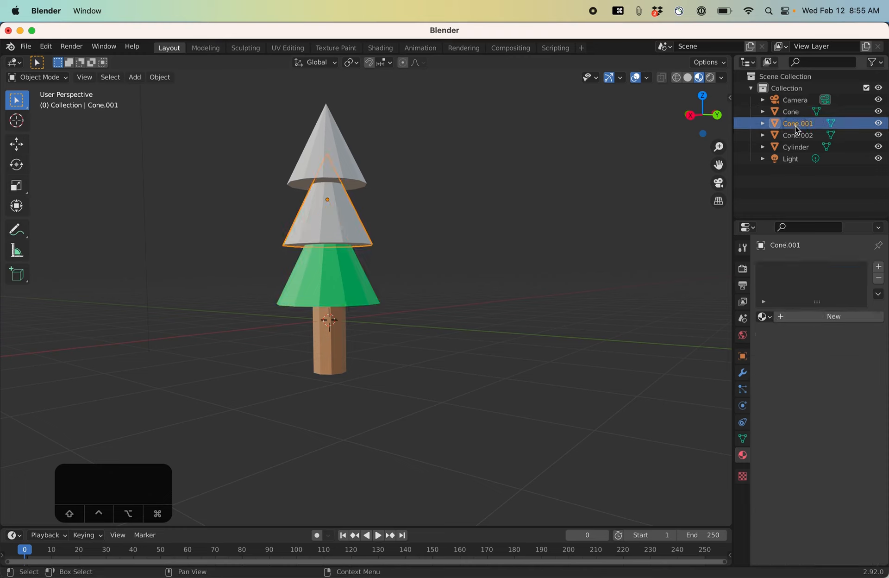
left_click(764, 317)
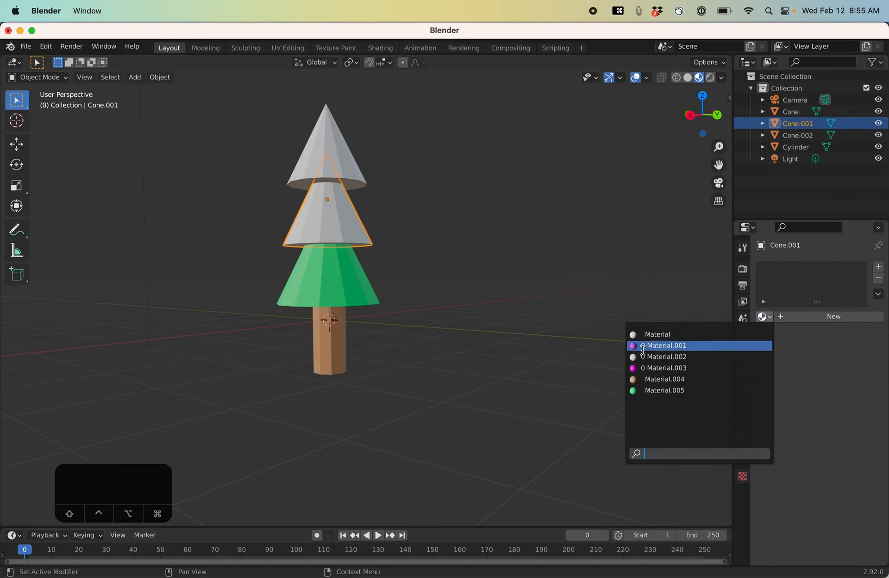
left_click(668, 391)
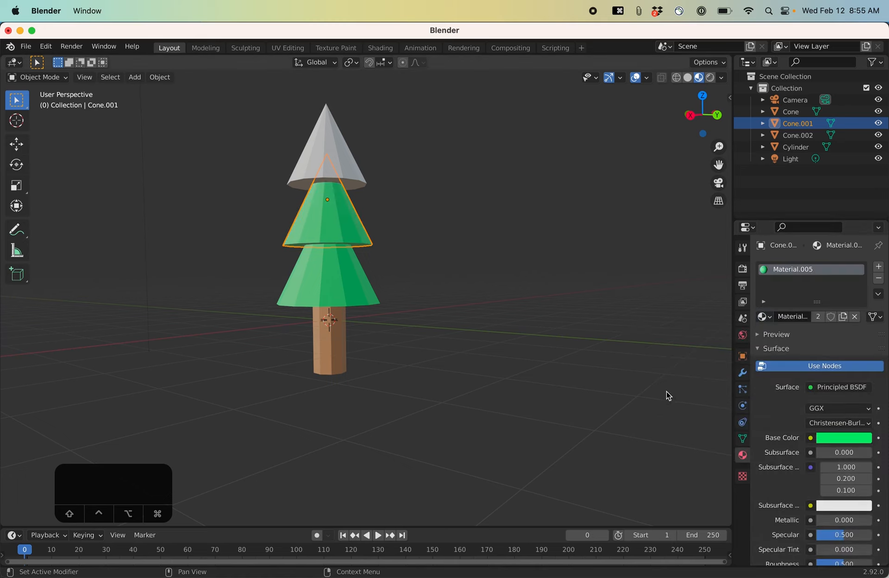
left_click(795, 137)
left_click(768, 319)
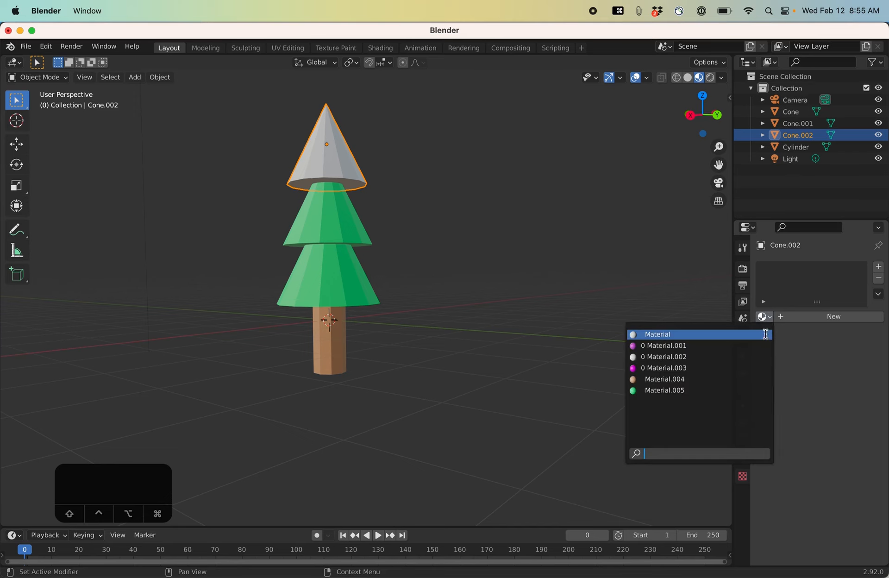
left_click(702, 394)
Step: Compare the colored tree in solid, wireframe and material preview shading, then leave the viewport in rendered shading and inspect the lighting
middle_click_drag(468, 326, 516, 188)
left_click(689, 77)
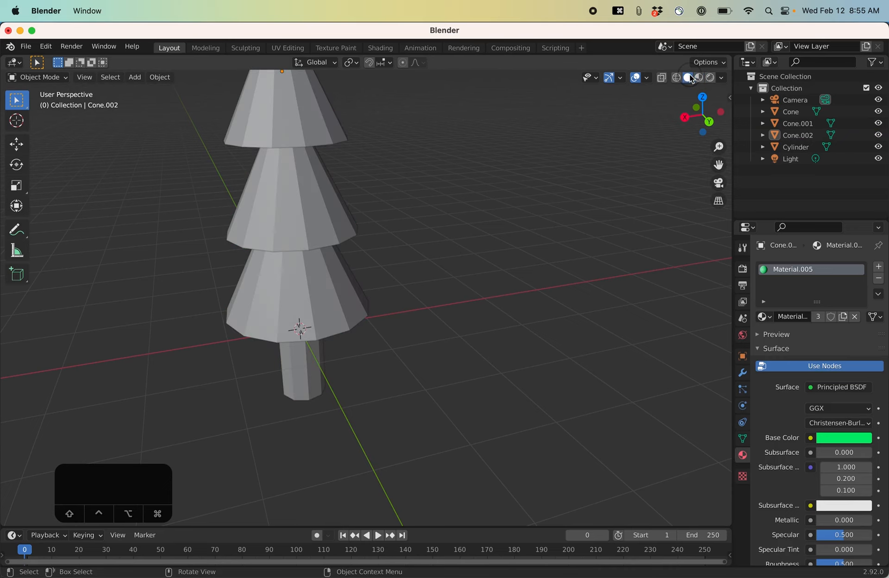
left_click(677, 79)
left_click(690, 79)
left_click(699, 77)
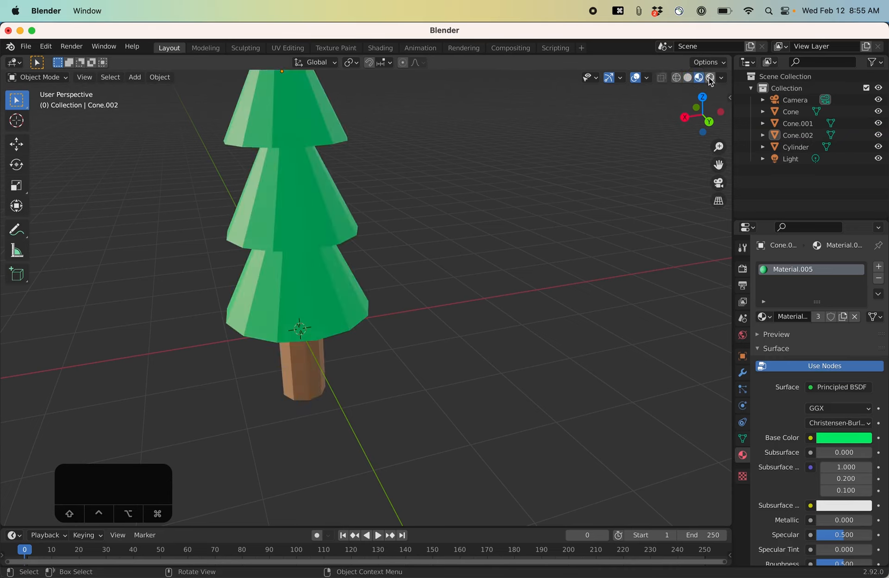
left_click(710, 78)
middle_click_drag(477, 330, 417, 298)
scroll(355, 284, "down", 2)
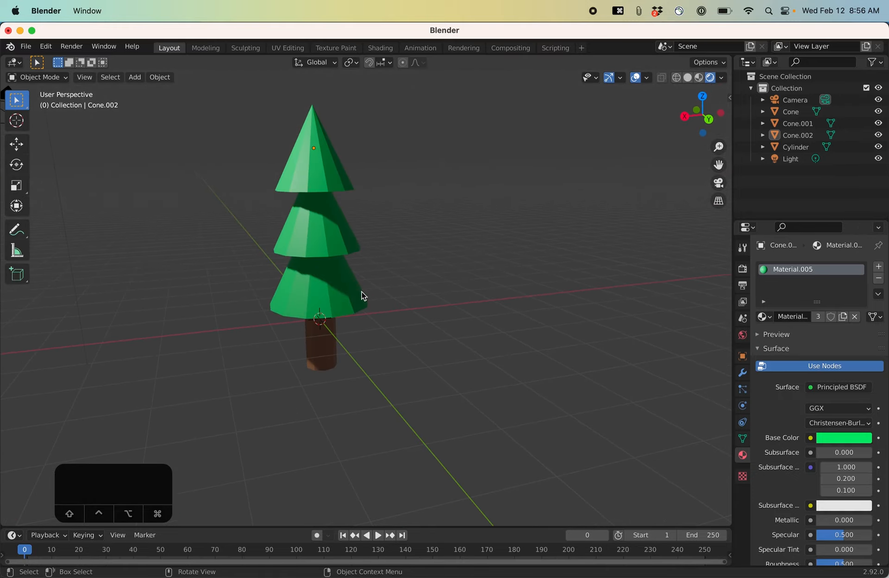
scroll(386, 331, "down", 2)
middle_click_drag(423, 370, 409, 357)
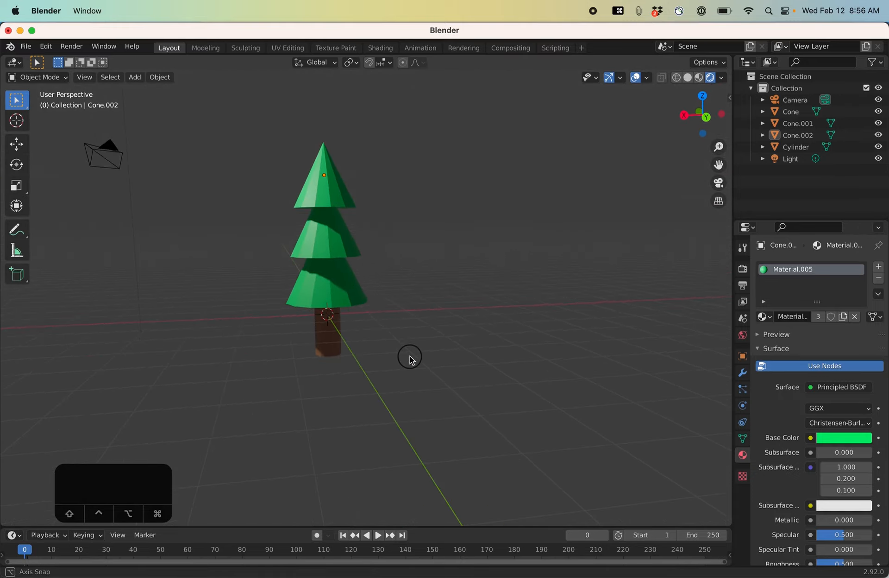
scroll(377, 294, "up", 3)
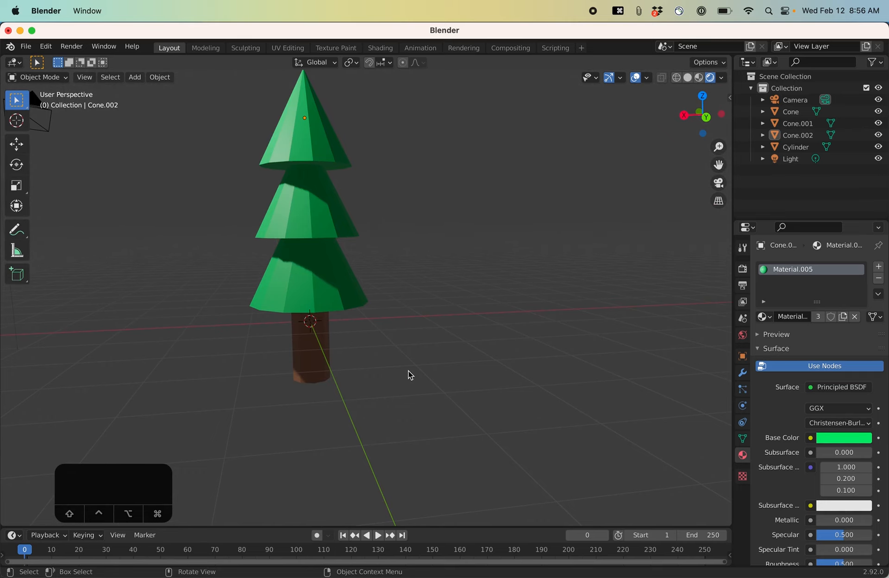
middle_click_drag(409, 371, 434, 377)
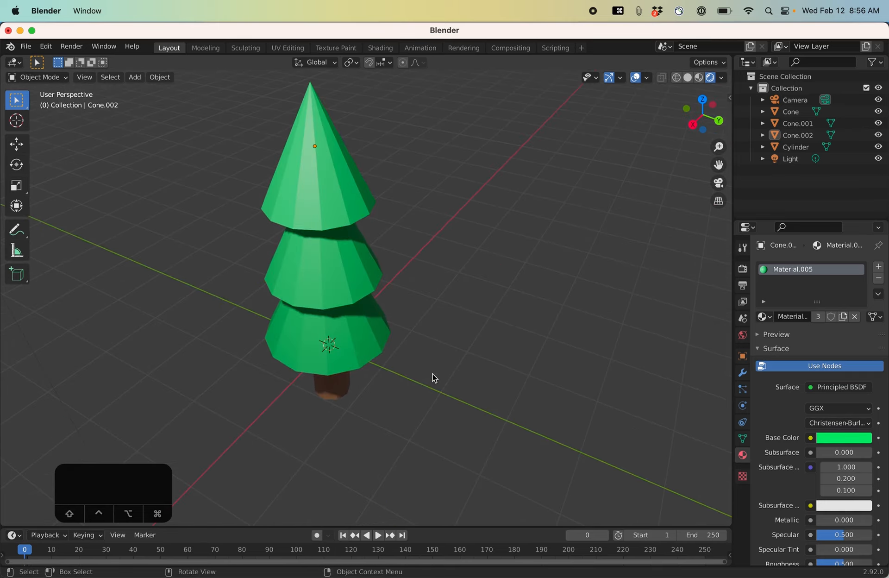